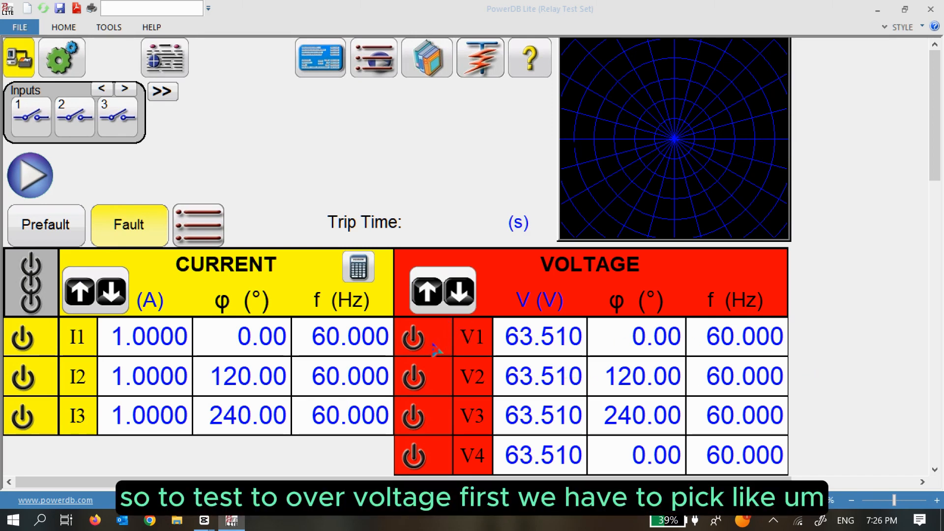
Turn on voltage channel V1 and bring up its ramp increment, mode and channel settings.
{"action": "left_click", "coordinate": [413, 339]}
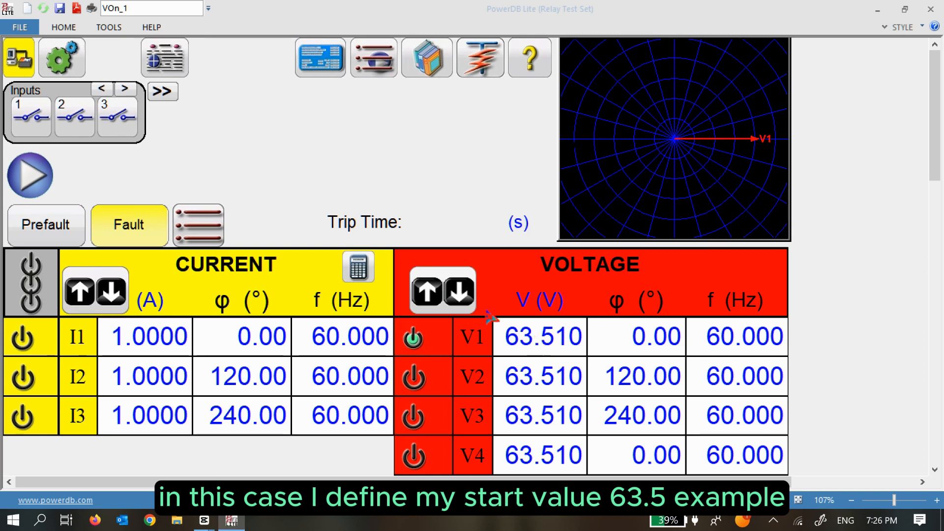
{"action": "left_click", "coordinate": [447, 287]}
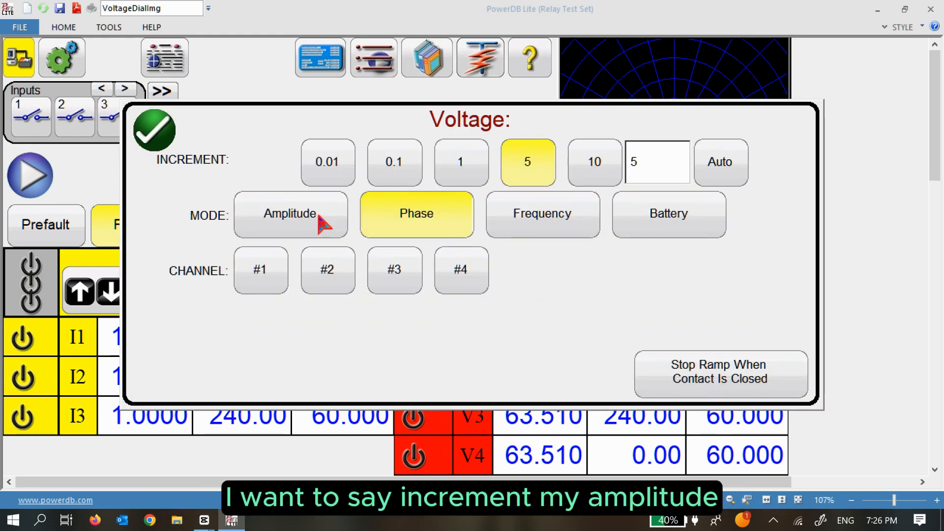
Switch the voltage ramp to Amplitude mode with a custom 0.5 V increment.
{"action": "left_click", "coordinate": [288, 227]}
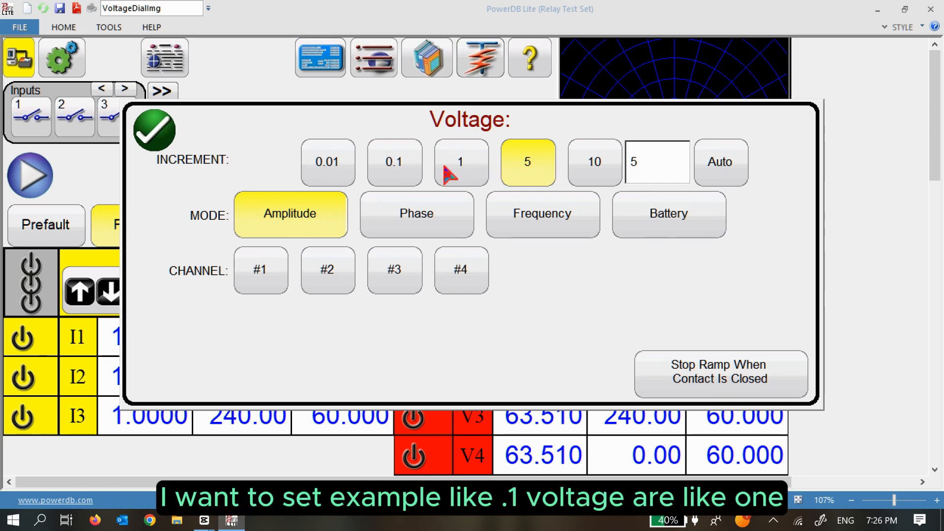
{"action": "left_click", "coordinate": [419, 173]}
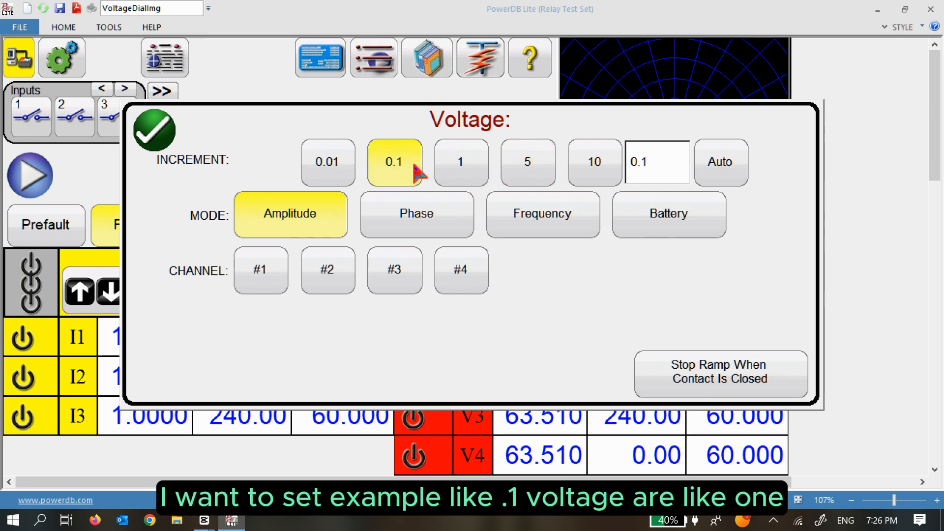
{"action": "left_click", "coordinate": [459, 170]}
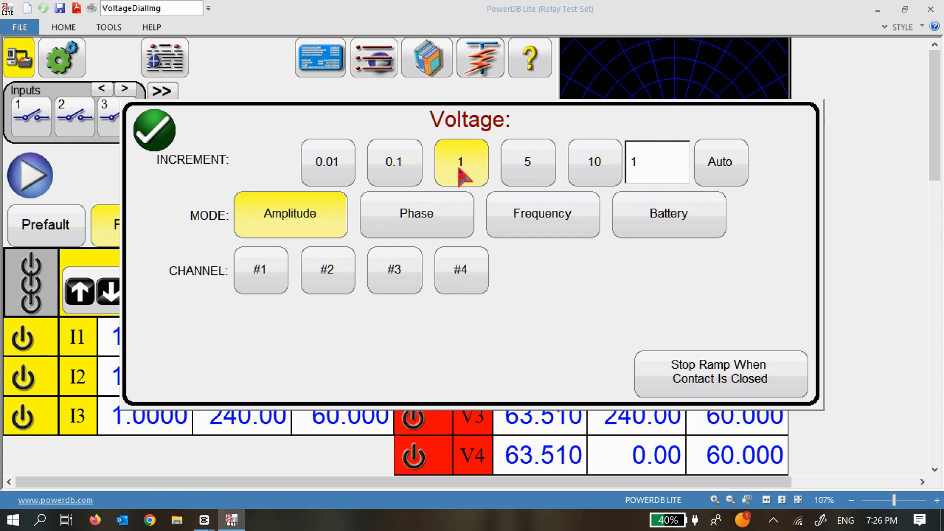
{"action": "double_click", "coordinate": [648, 169]}
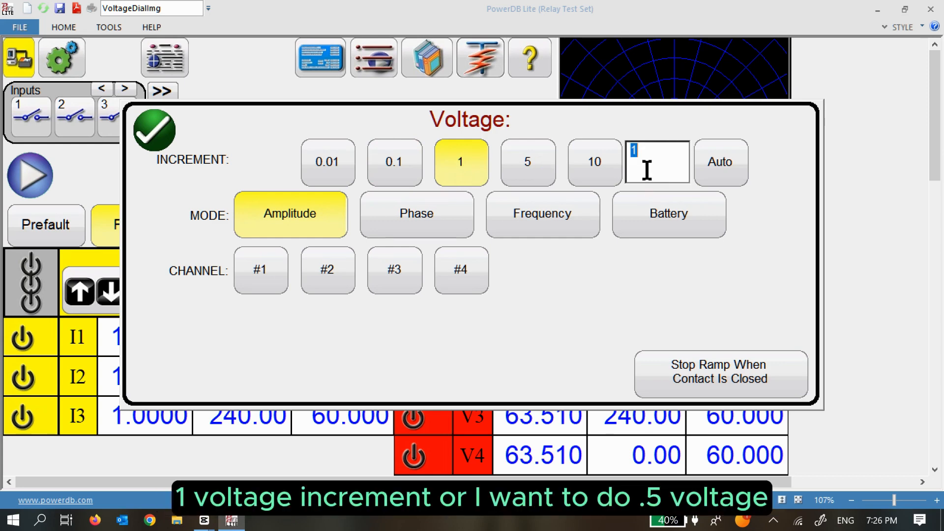
{"action": "type", "text": "0.5"}
{"action": "key", "text": "Return"}
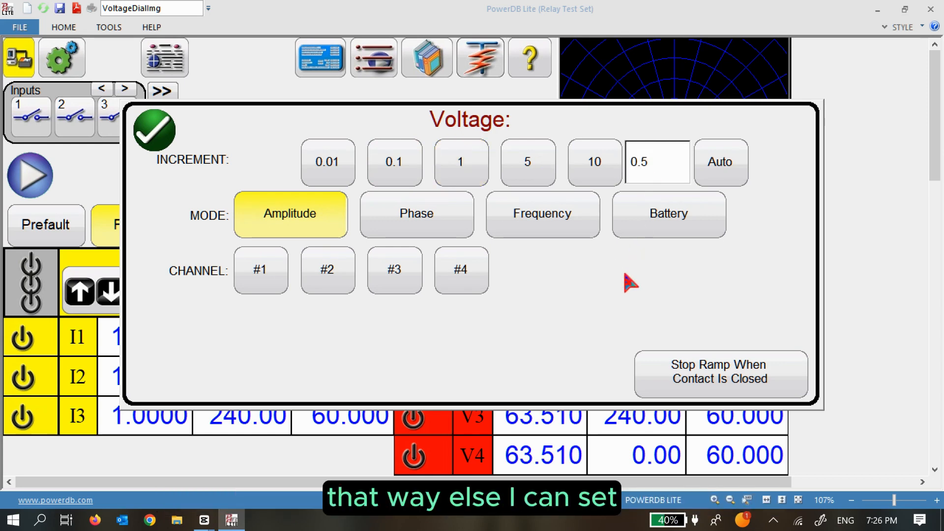
{"action": "left_click", "coordinate": [167, 137]}
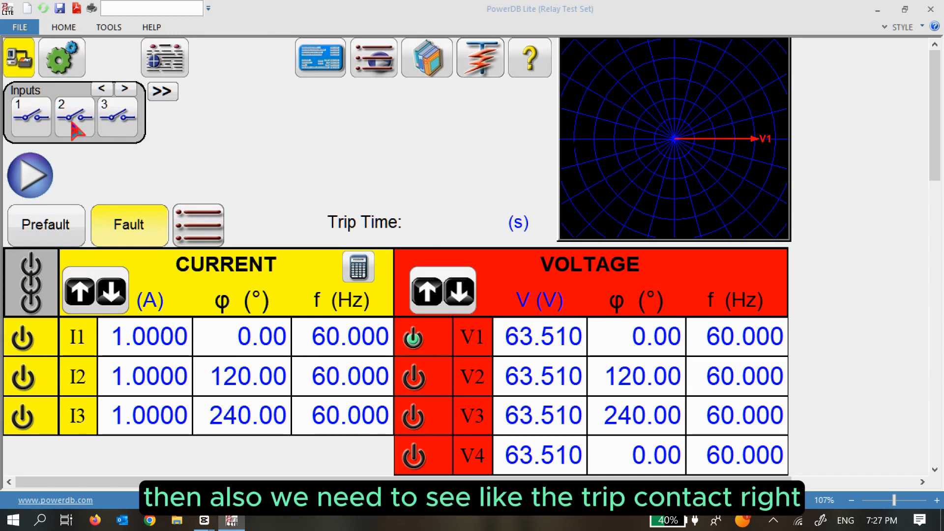
Rename binary input 1 to Trip, keeping it as a latched trip input.
{"action": "left_click", "coordinate": [34, 121]}
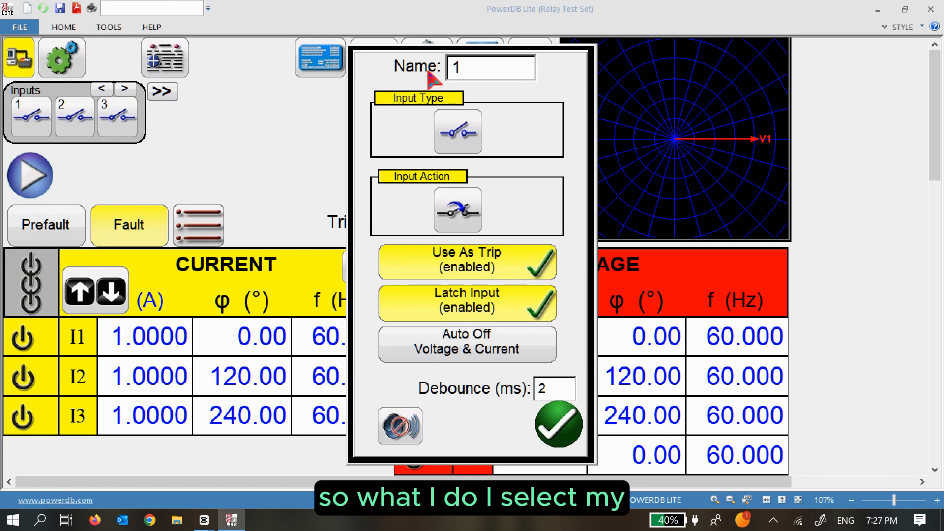
{"action": "double_click", "coordinate": [464, 69]}
{"action": "type", "text": "Trip"}
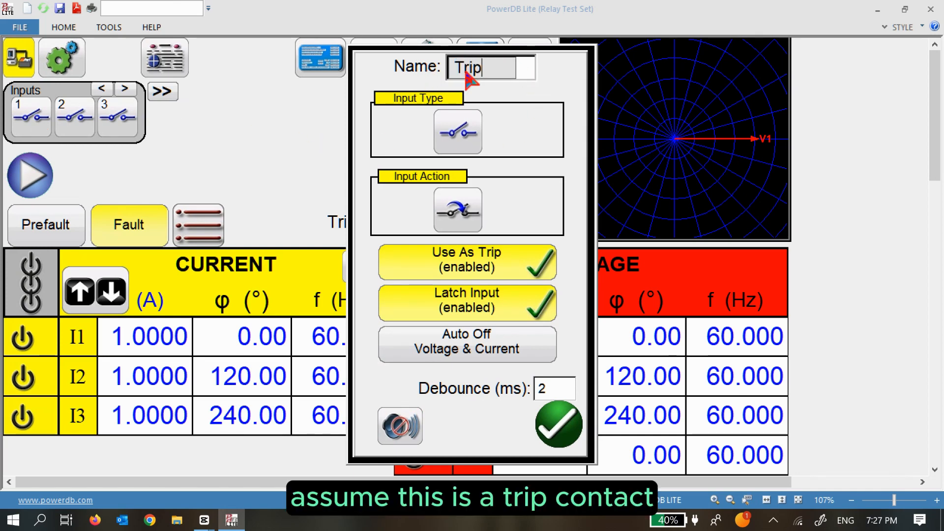
{"action": "left_click", "coordinate": [572, 95]}
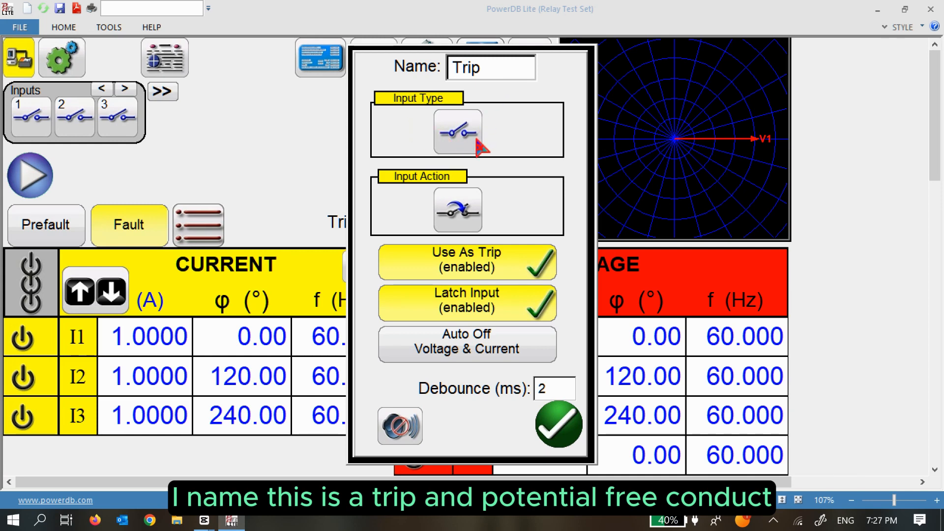
{"action": "left_click", "coordinate": [463, 222]}
{"action": "left_click", "coordinate": [463, 223]}
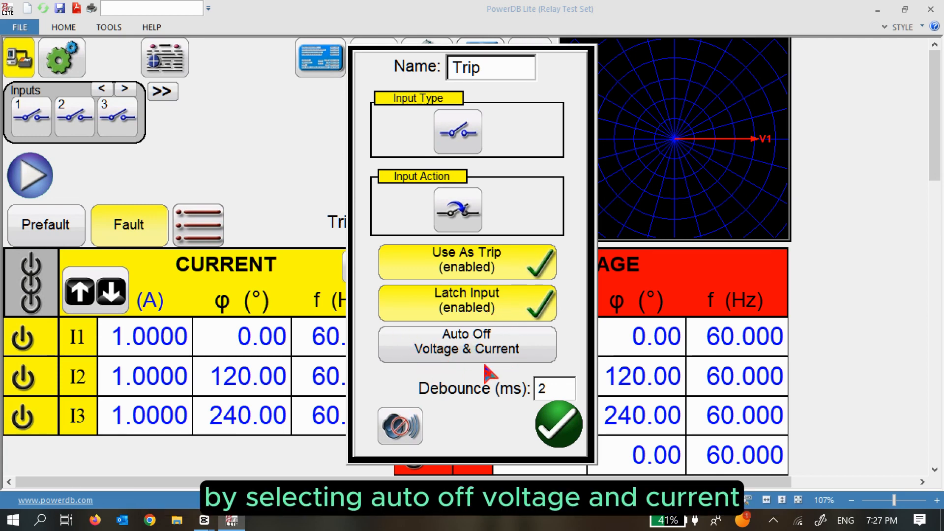
{"action": "left_click", "coordinate": [569, 429]}
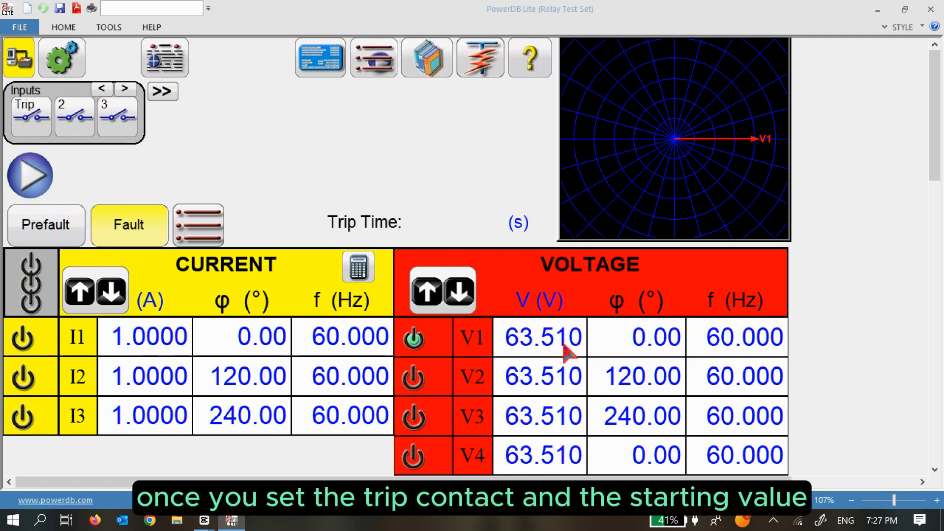
Turn on the test set outputs and include V1 in the voltage ramp.
{"action": "left_click", "coordinate": [31, 282]}
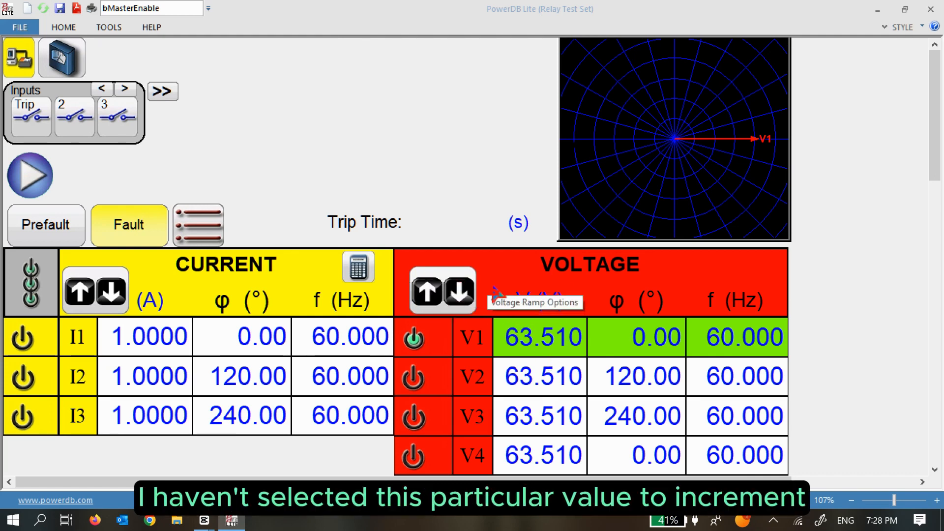
{"action": "left_click", "coordinate": [547, 346]}
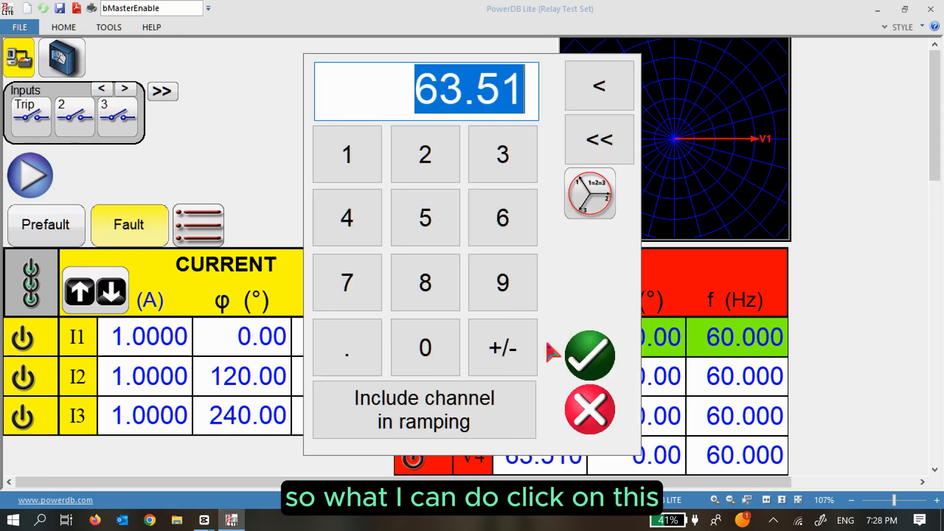
{"action": "left_click", "coordinate": [450, 420]}
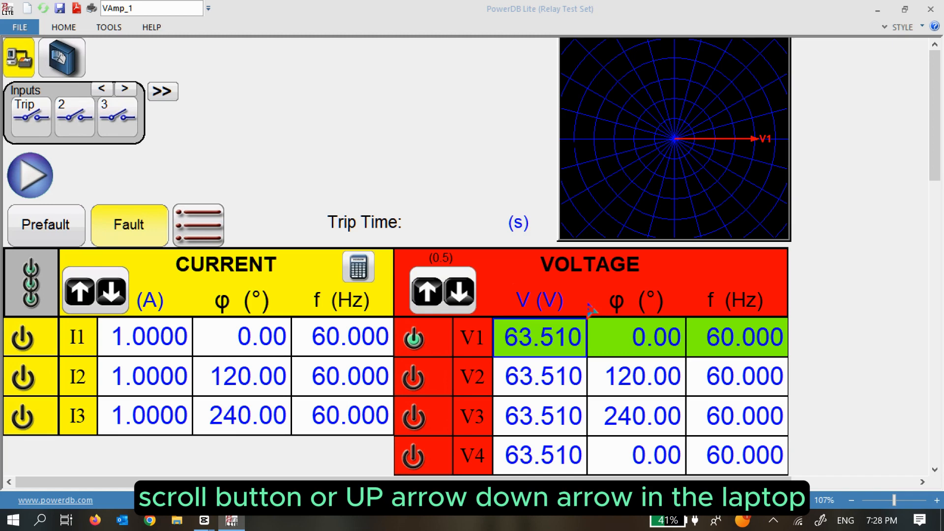
Step V1 up in 0.5 V increments to 70.010 V, then switch all outputs off.
{"action": "key", "text": "Up"}
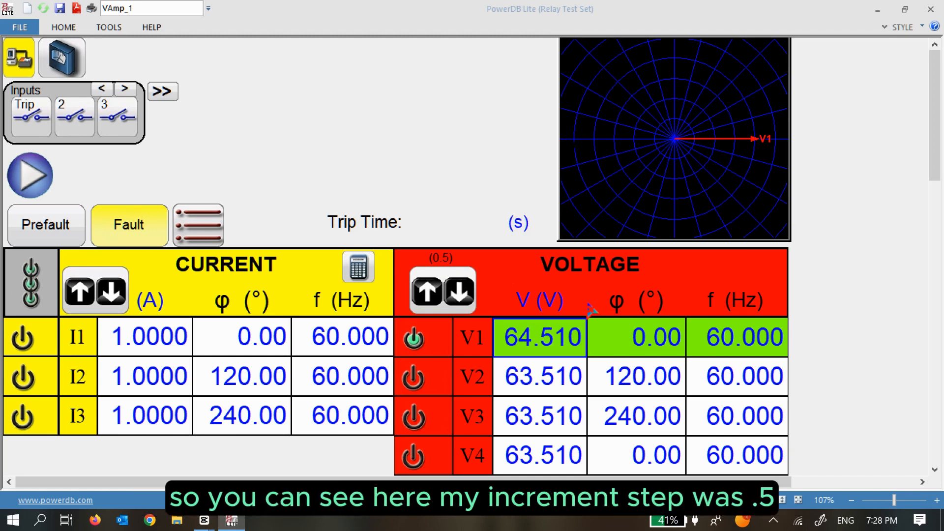
{"action": "key", "text": "Up"}
{"action": "key", "text": "Up"}
{"action": "key", "text": "Up"}
{"action": "key", "text": "Up"}
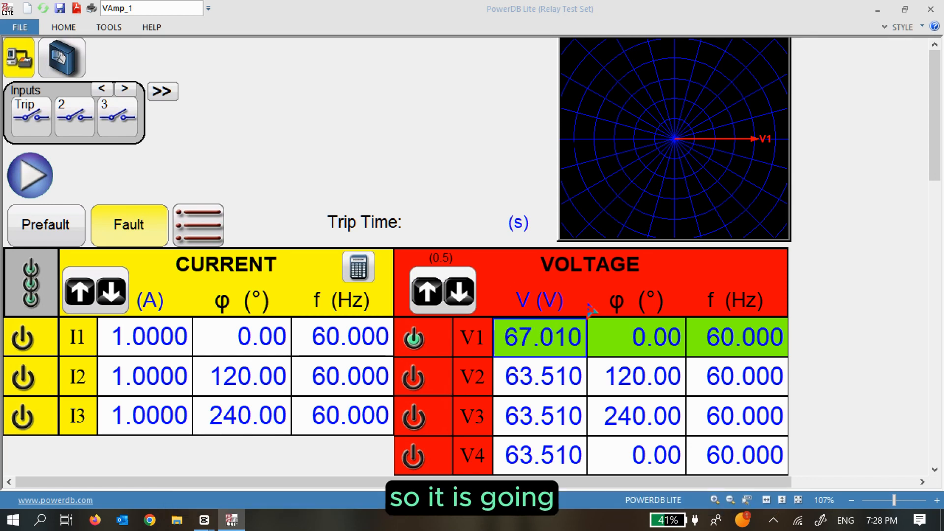
{"action": "key", "text": "Up"}
{"action": "key", "text": "Up"}
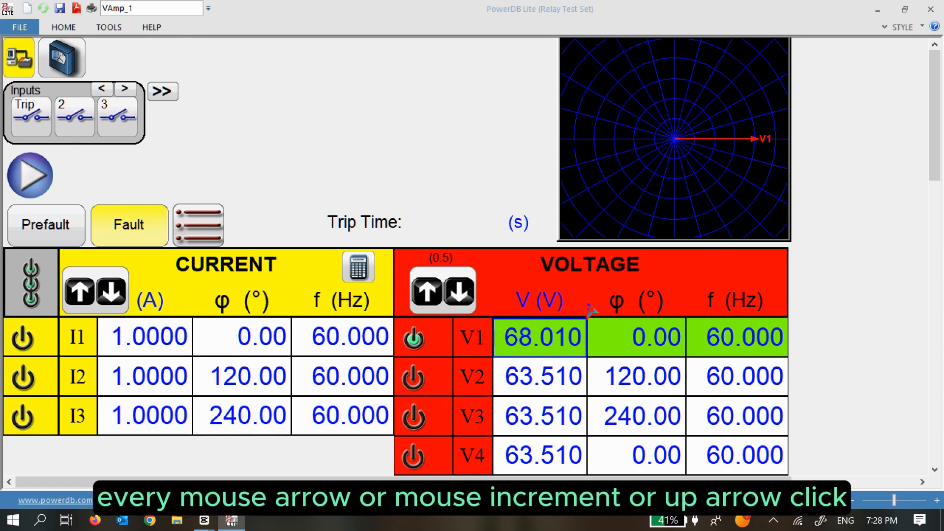
{"action": "key", "text": "Up"}
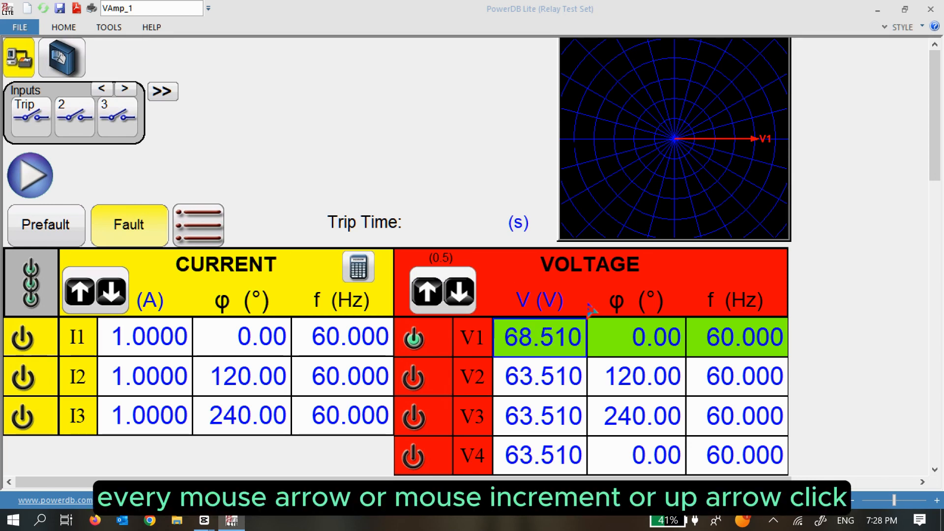
{"action": "key", "text": "Up"}
{"action": "key", "text": "Up"}
{"action": "key", "text": "Up"}
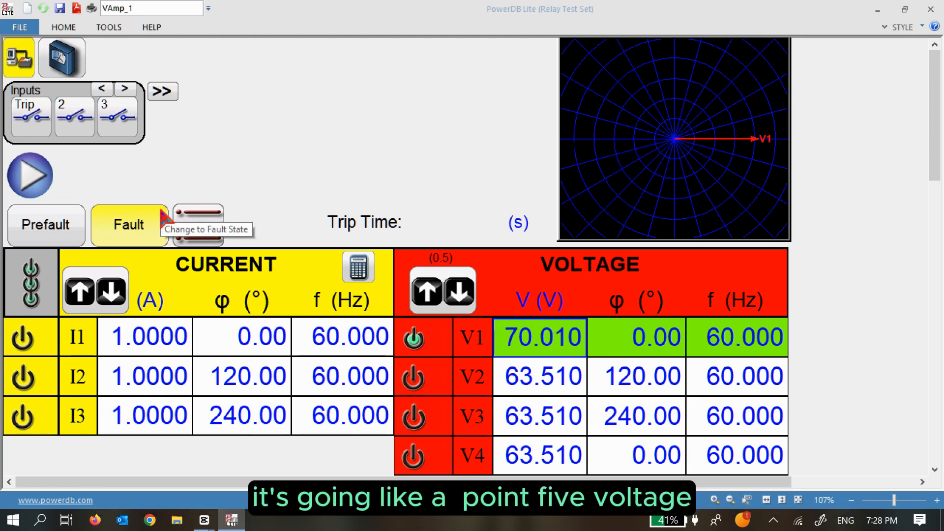
{"action": "left_click", "coordinate": [34, 269]}
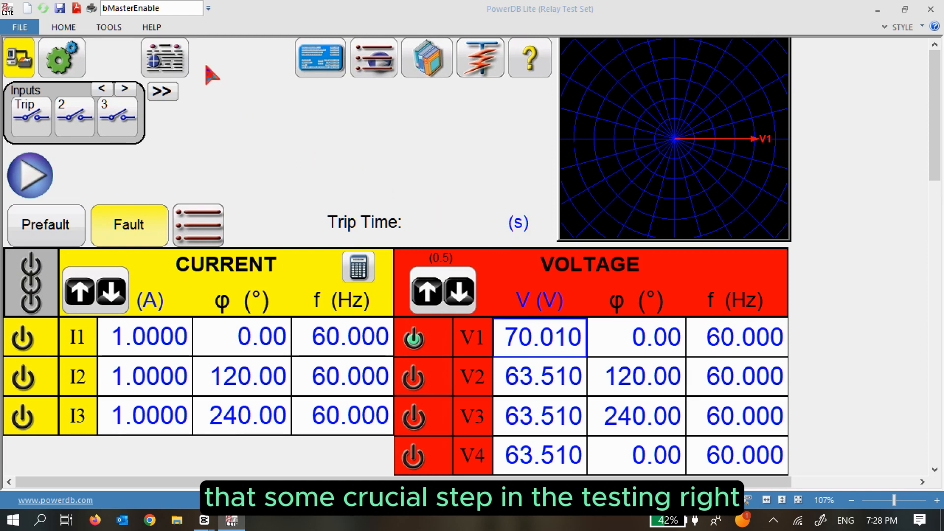
Add the 70.010 V pickup result to the report and title it 'OV Pickup Test (59)'.
{"action": "left_click", "coordinate": [164, 59]}
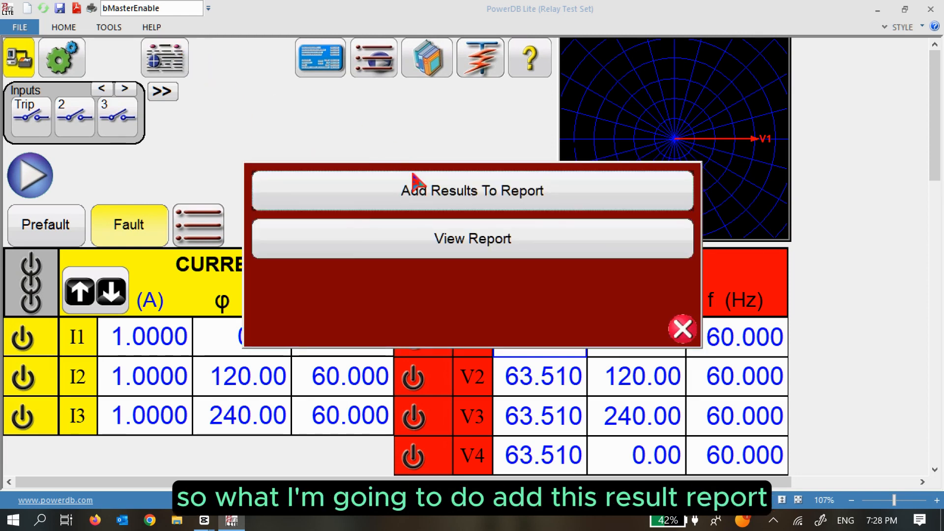
{"action": "left_click", "coordinate": [441, 199]}
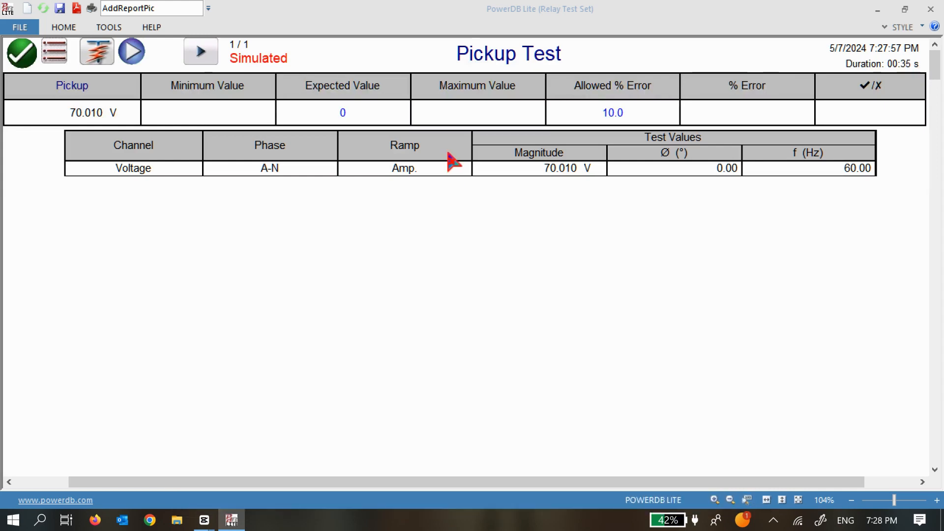
{"action": "left_click", "coordinate": [461, 53]}
{"action": "left_click", "coordinate": [460, 54]}
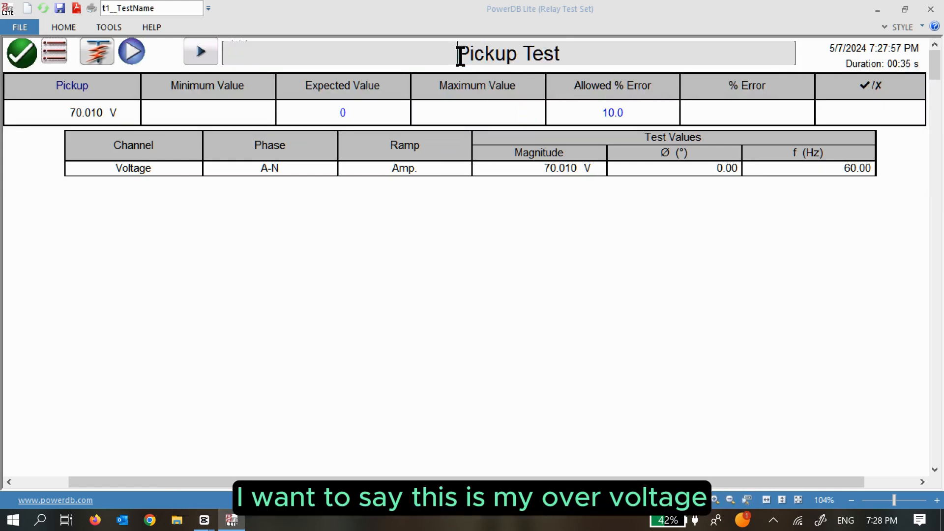
{"action": "type", "text": "O"}
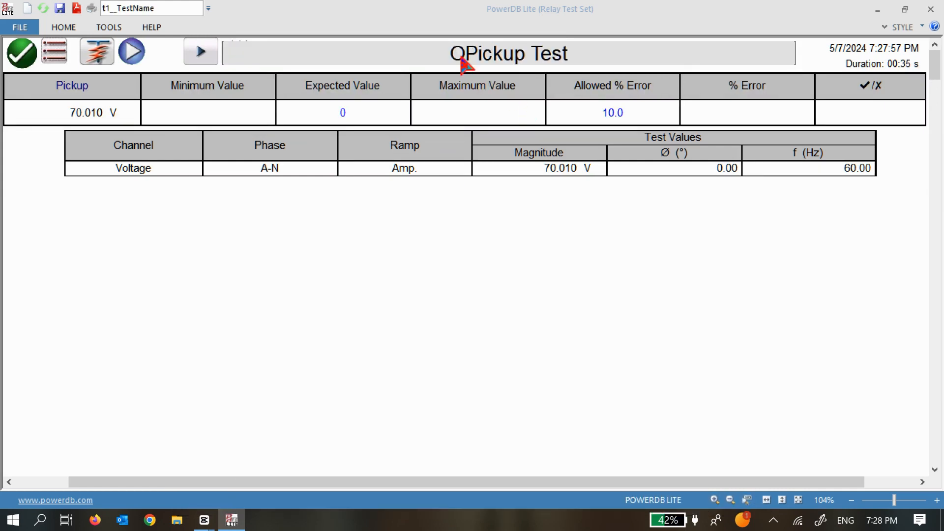
{"action": "type", "text": "V"}
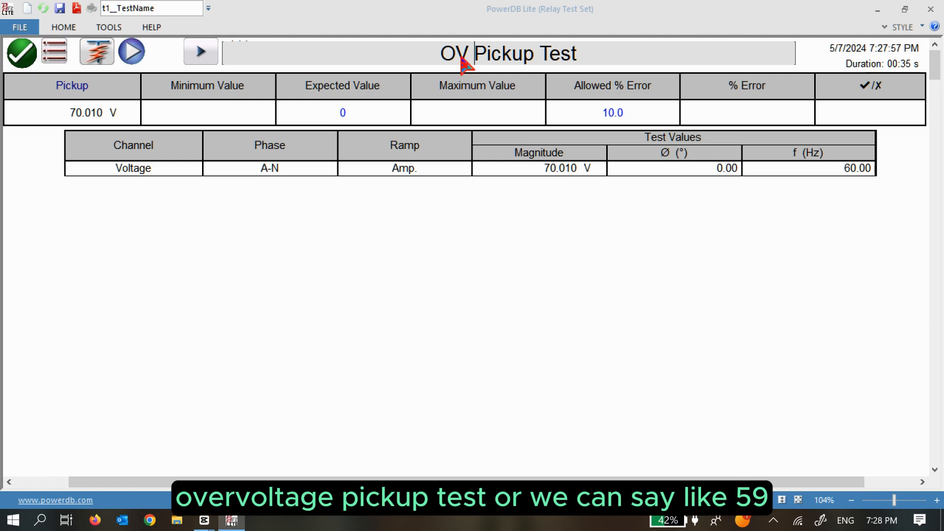
{"action": "left_click", "coordinate": [603, 53]}
{"action": "type", "text": "("}
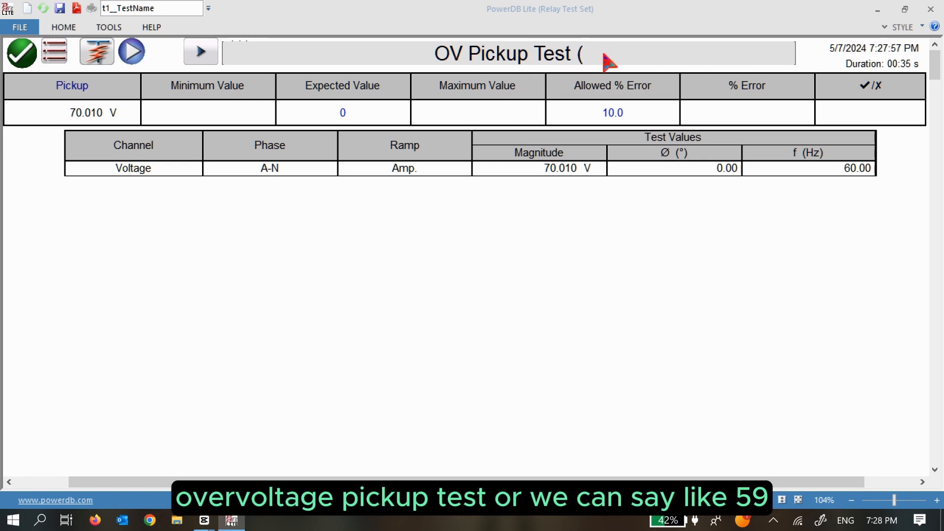
{"action": "type", "text": "59)"}
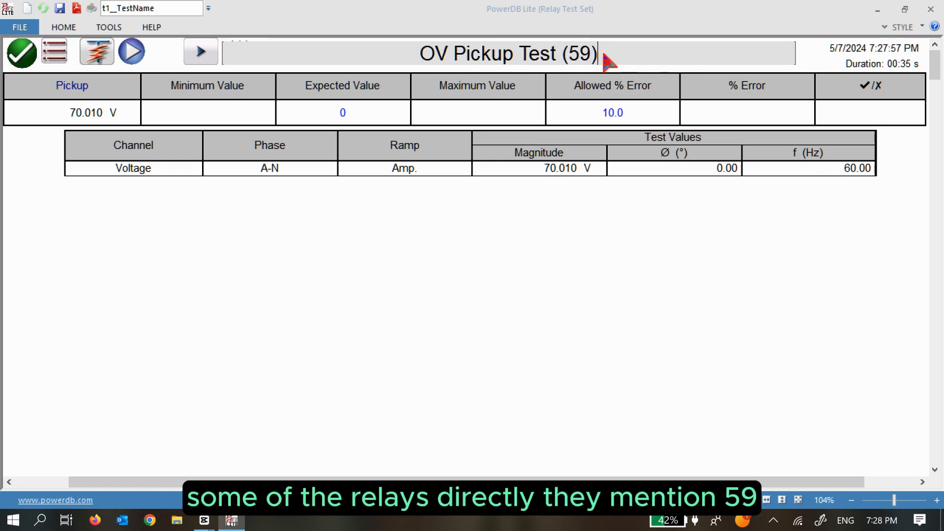
{"action": "left_click", "coordinate": [607, 232]}
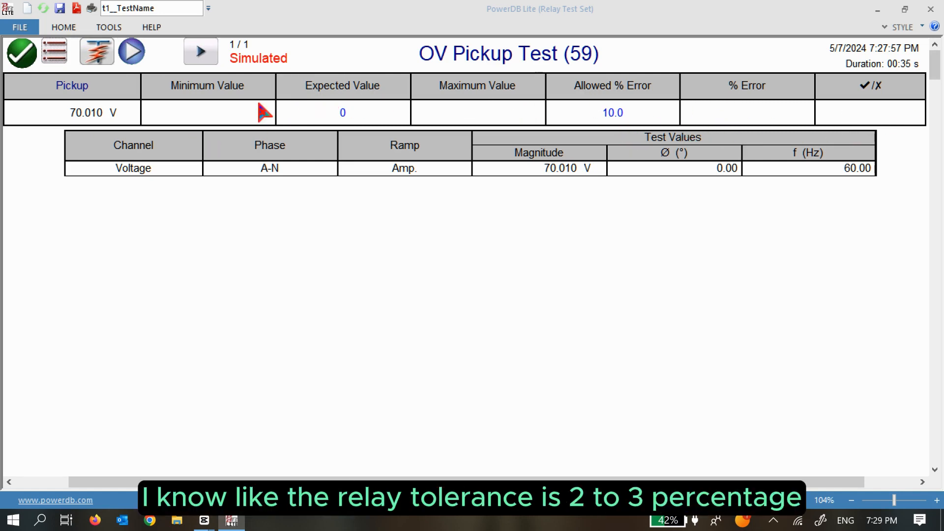
Set the pickup's allowed error to 3.0% and its expected value to 70 V.
{"action": "left_click", "coordinate": [620, 115]}
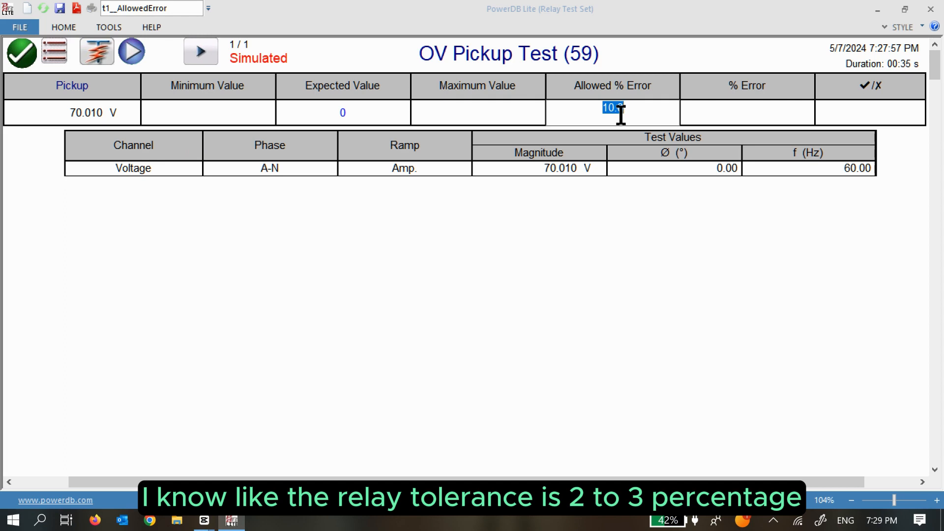
{"action": "type", "text": "3"}
{"action": "left_click", "coordinate": [670, 260]}
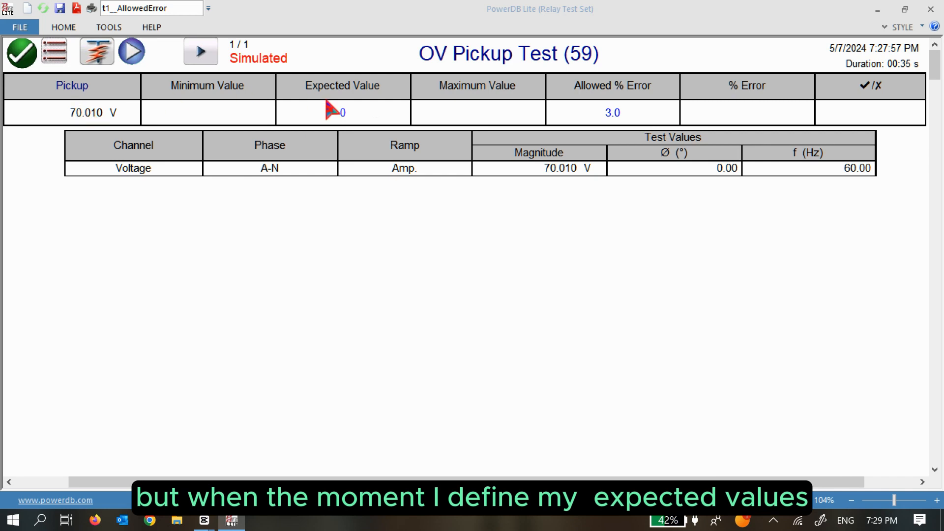
{"action": "left_click", "coordinate": [340, 109]}
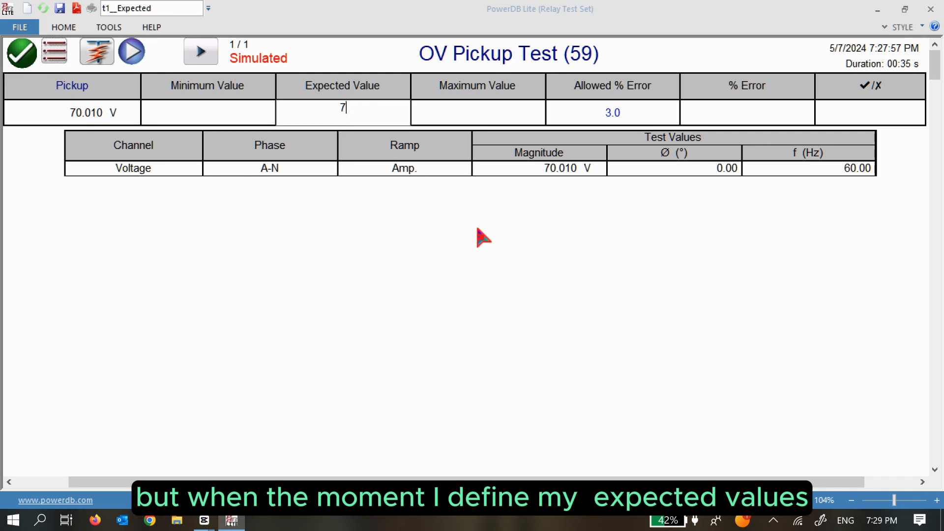
{"action": "type", "text": "70"}
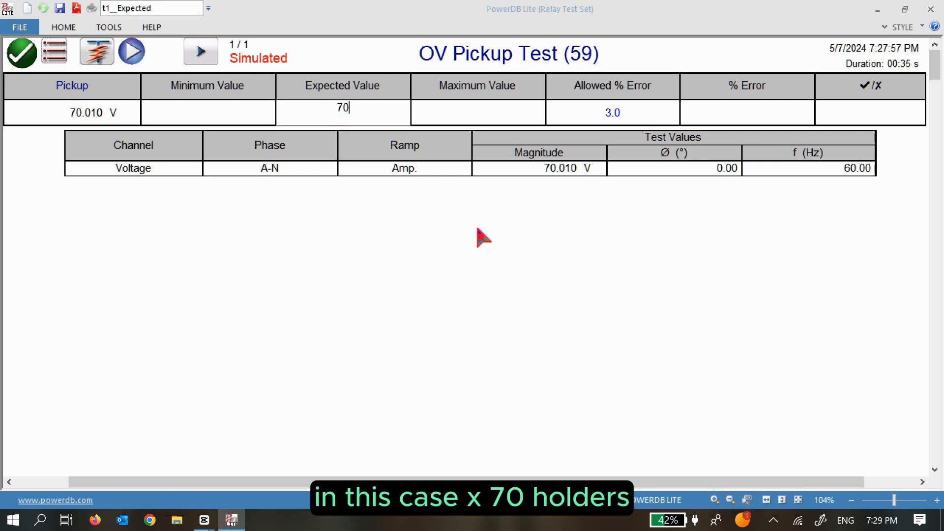
{"action": "key", "text": "Return"}
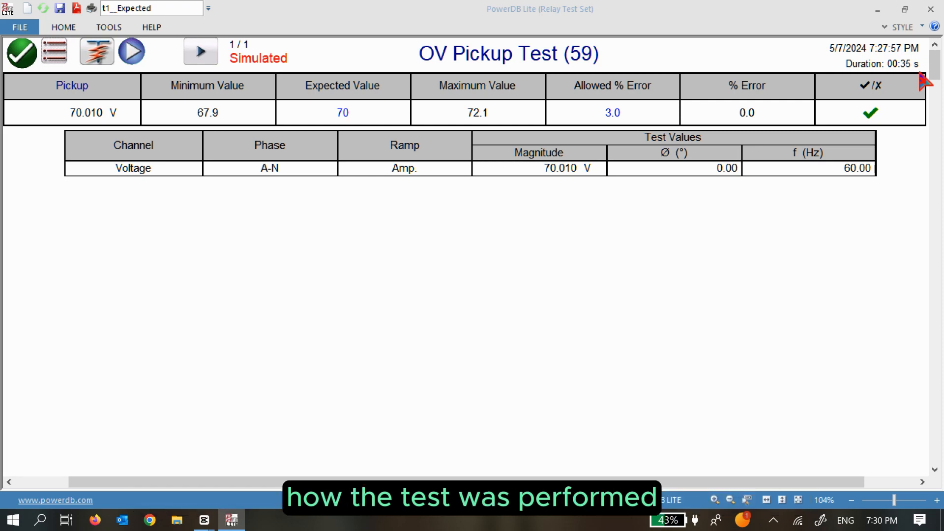
Back on the manual test screen, set the prefault time to 1 second.
{"action": "left_click", "coordinate": [28, 68]}
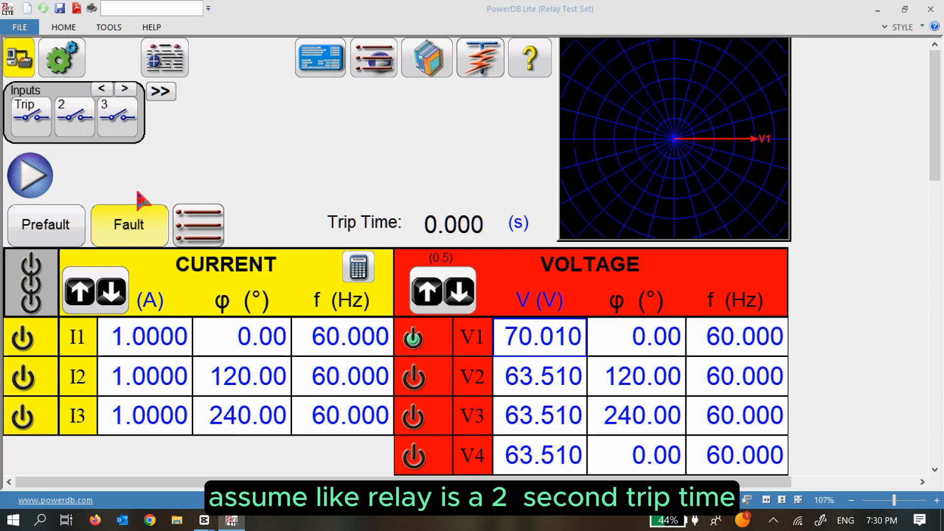
{"action": "left_click", "coordinate": [38, 229]}
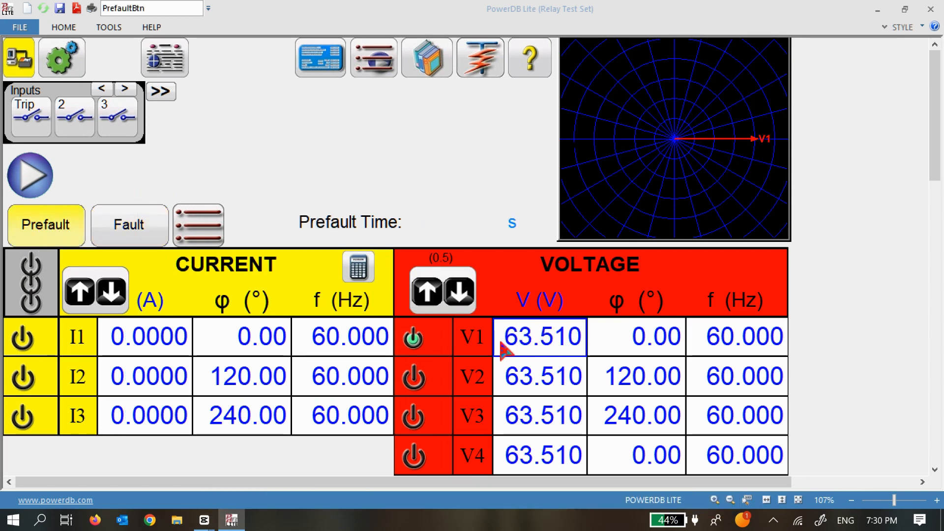
{"action": "left_click", "coordinate": [486, 227]}
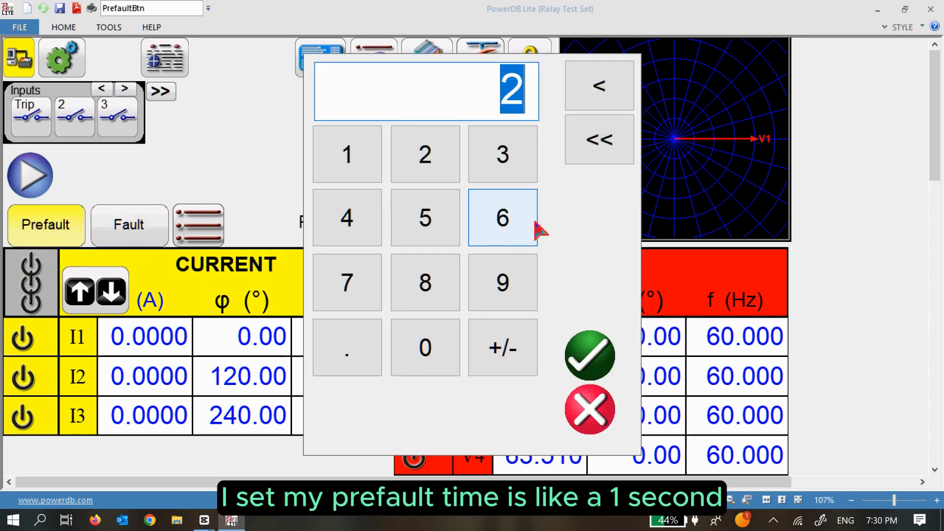
{"action": "left_click", "coordinate": [382, 166]}
{"action": "left_click", "coordinate": [610, 374]}
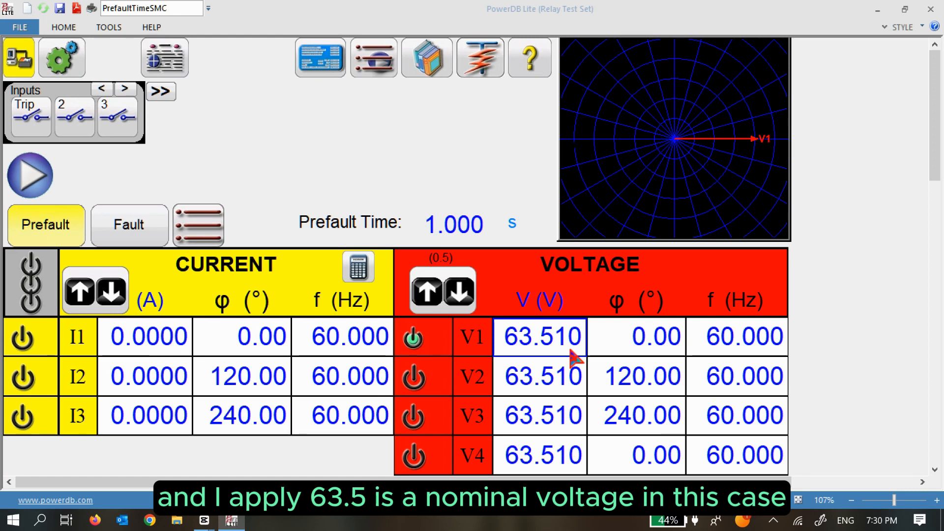
Set the fault V1 voltage to 71 V and turn on V2 and V3 for a three-phase fault.
{"action": "left_click", "coordinate": [127, 235]}
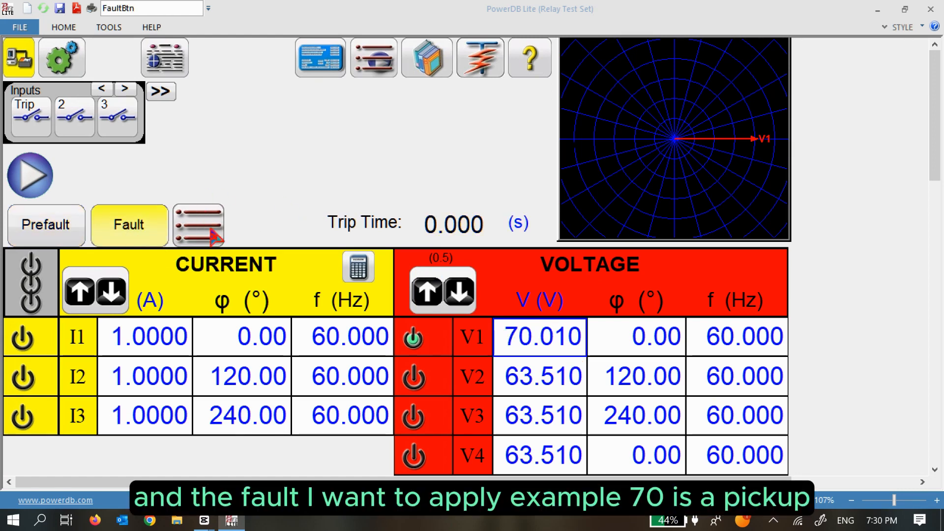
{"action": "left_click", "coordinate": [537, 353]}
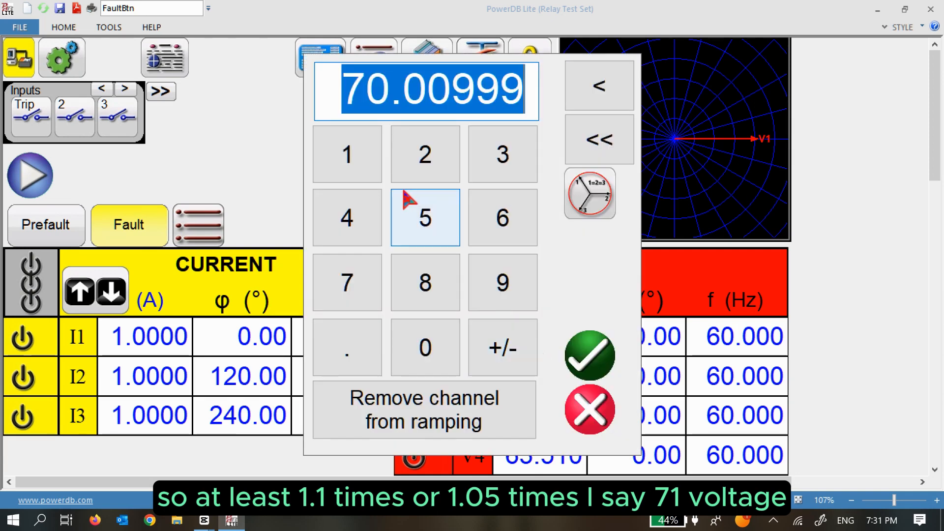
{"action": "left_click", "coordinate": [344, 278]}
{"action": "left_click", "coordinate": [364, 170]}
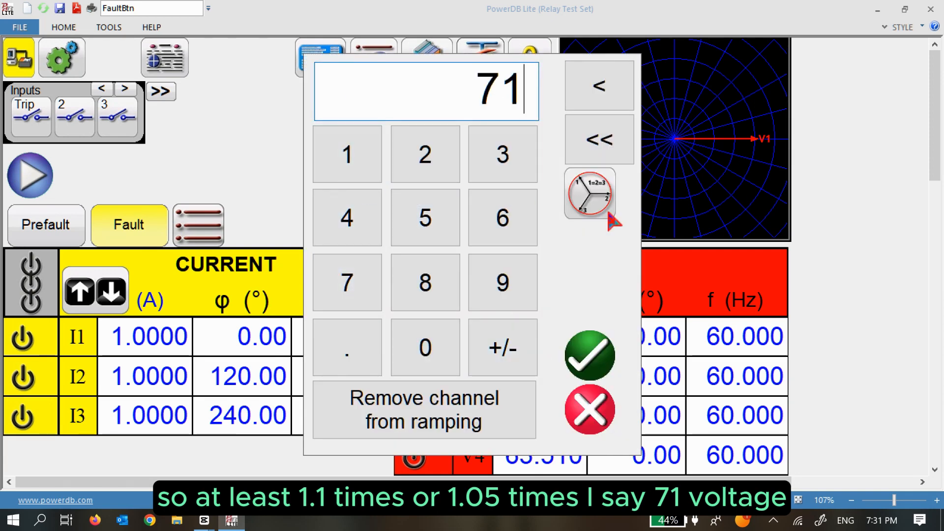
{"action": "key", "text": "Return"}
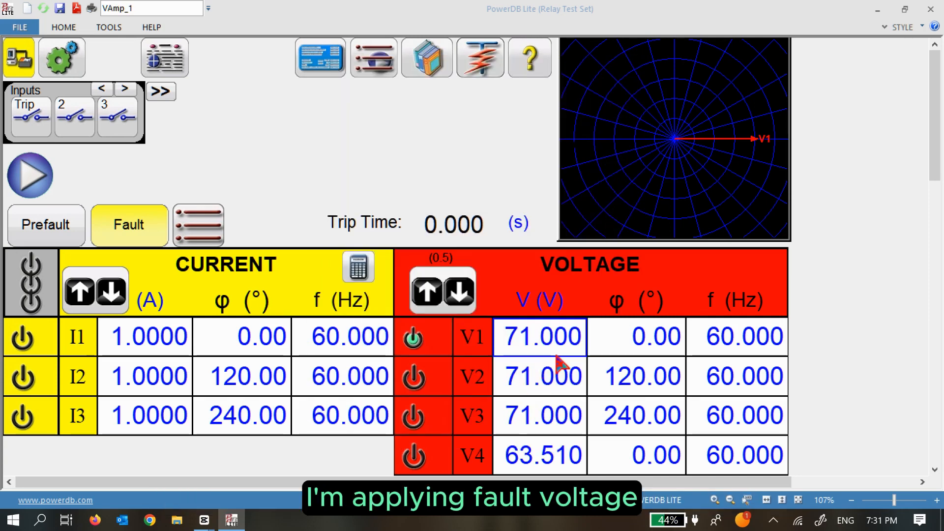
{"action": "left_click", "coordinate": [41, 222]}
{"action": "left_click", "coordinate": [147, 225]}
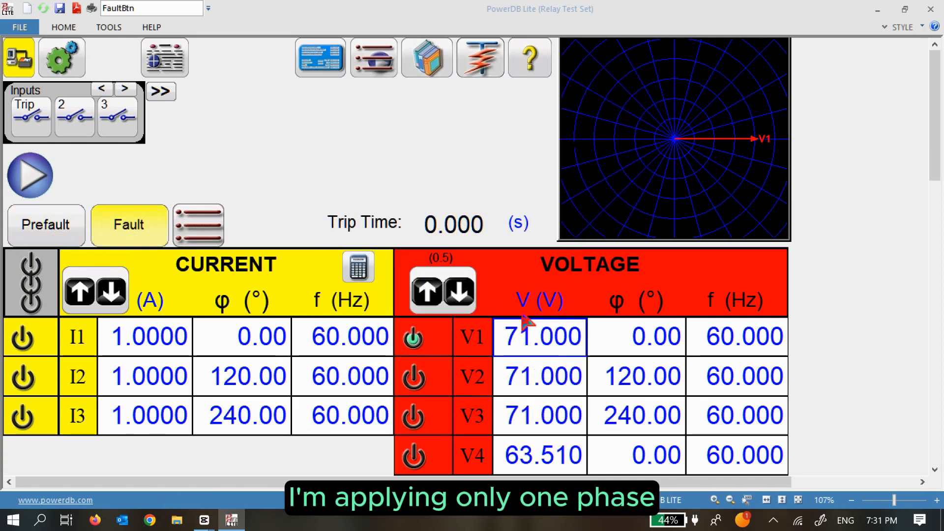
{"action": "left_click", "coordinate": [413, 377]}
{"action": "left_click", "coordinate": [414, 418]}
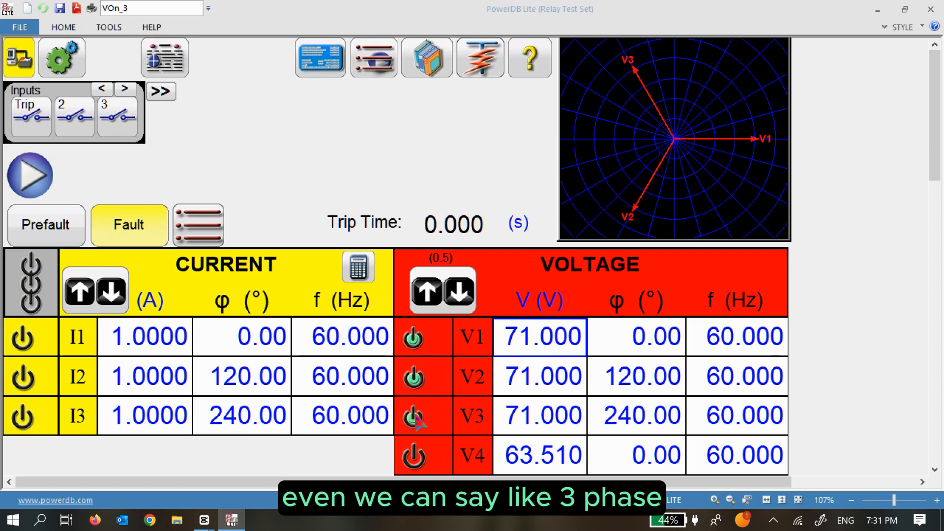
{"action": "left_click", "coordinate": [31, 237]}
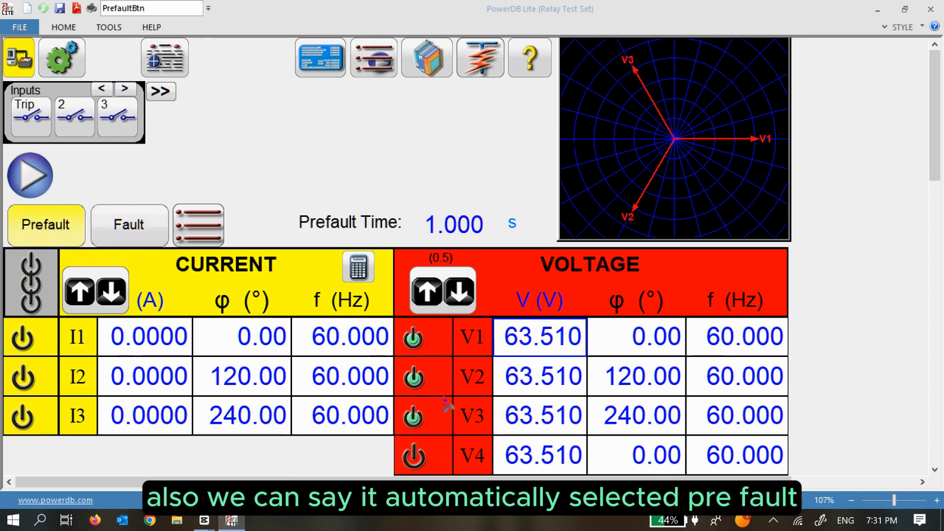
{"action": "left_click", "coordinate": [120, 239]}
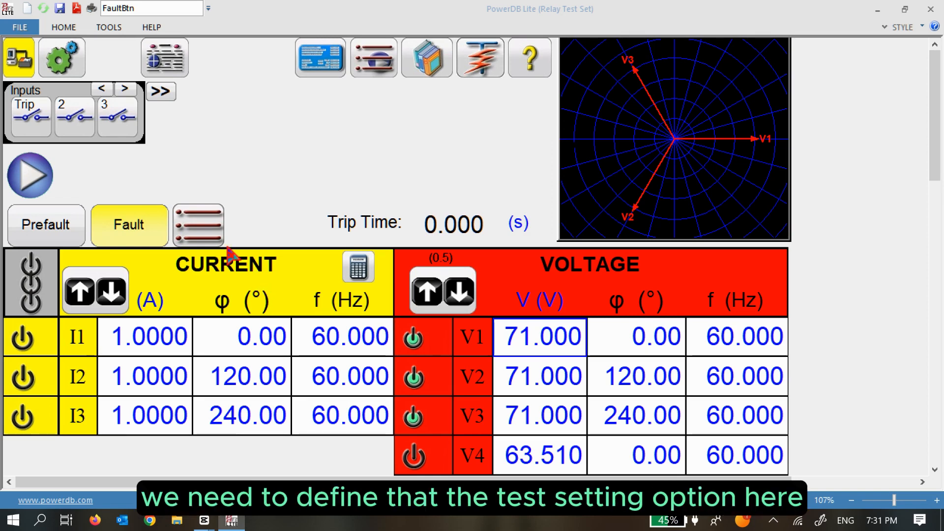
Change the maximum test time from Disabled to 2.500 s.
{"action": "left_click", "coordinate": [202, 236]}
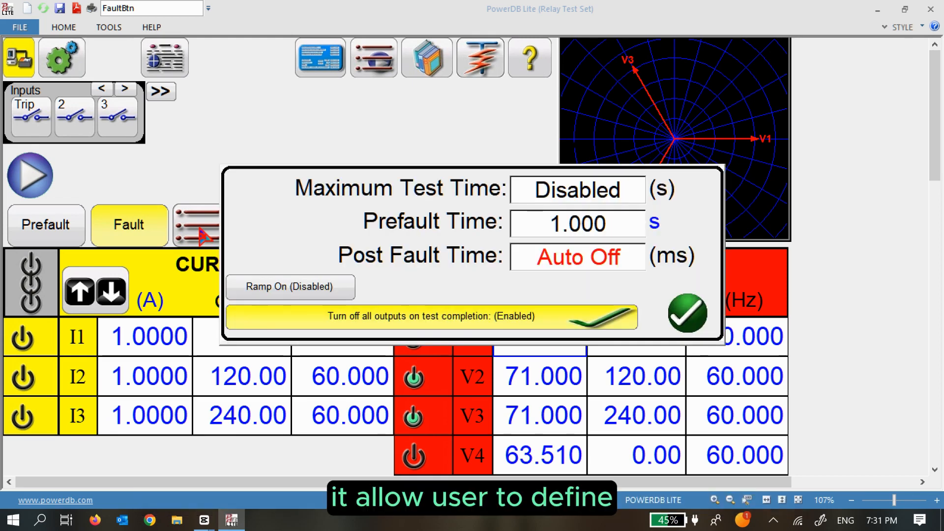
{"action": "left_click", "coordinate": [588, 197]}
{"action": "type", "text": "2.500"}
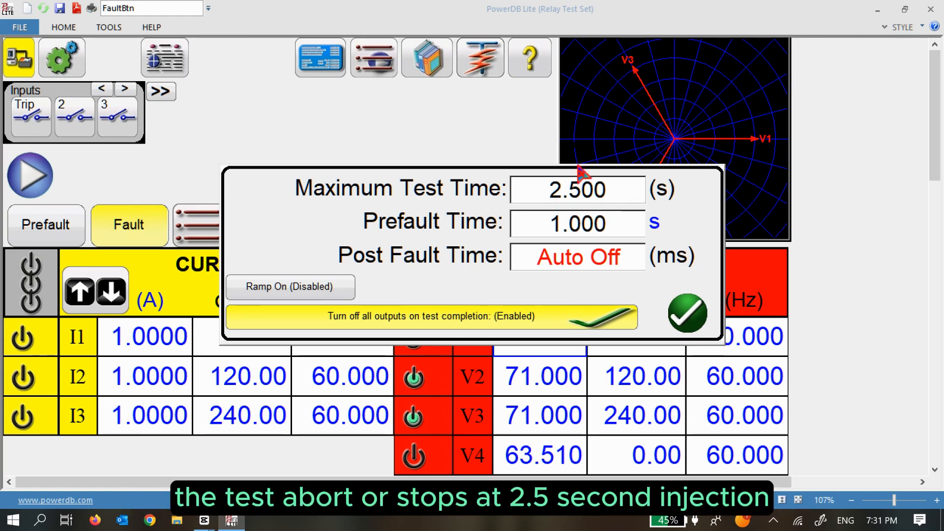
{"action": "left_click", "coordinate": [688, 314]}
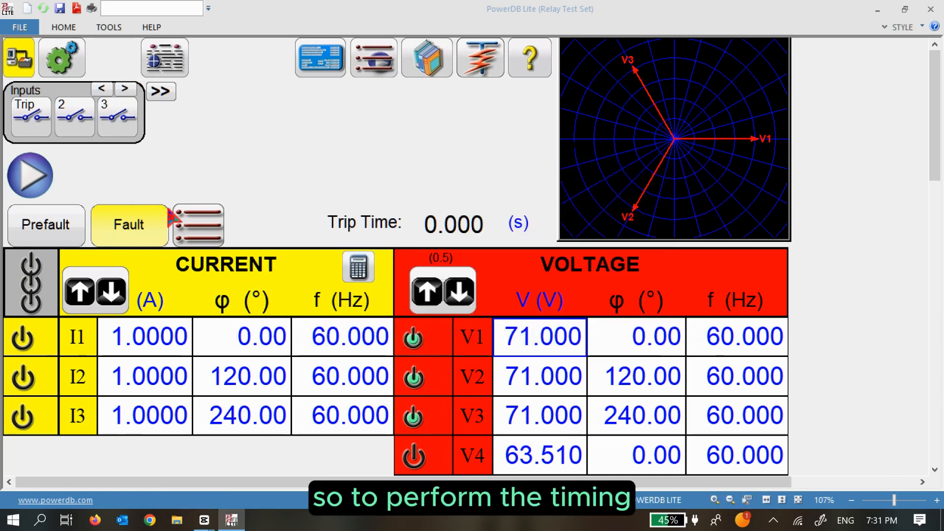
Run the timing test, simulate the relay trip for a 2.273 s result, and open report options.
{"action": "left_click", "coordinate": [79, 226]}
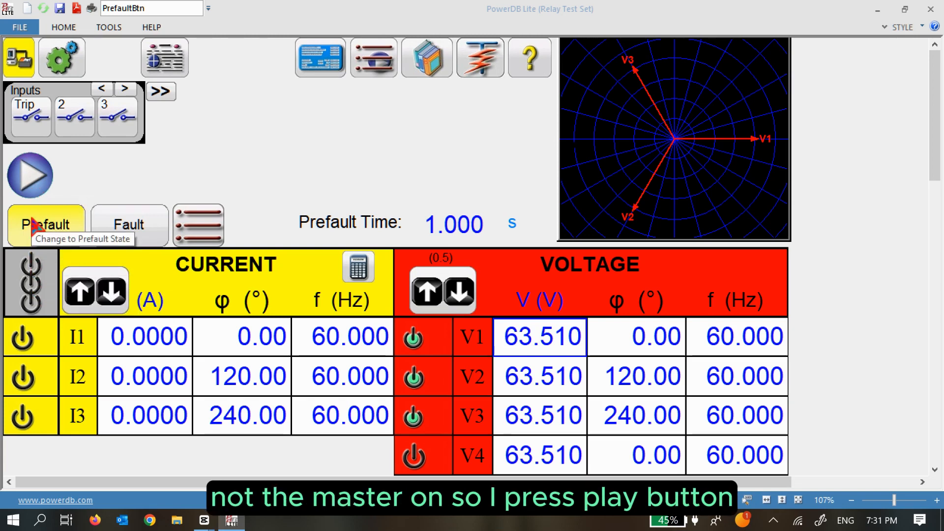
{"action": "left_click", "coordinate": [29, 180]}
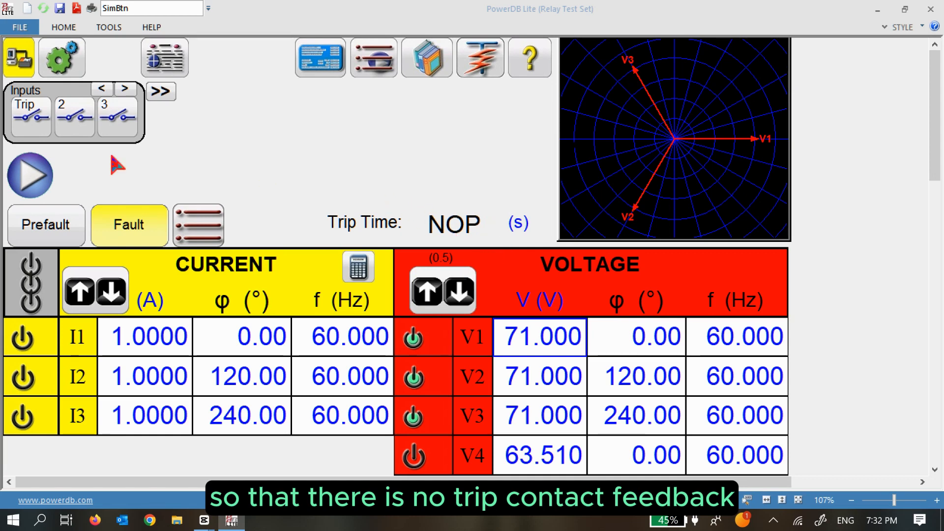
{"action": "left_click", "coordinate": [30, 175]}
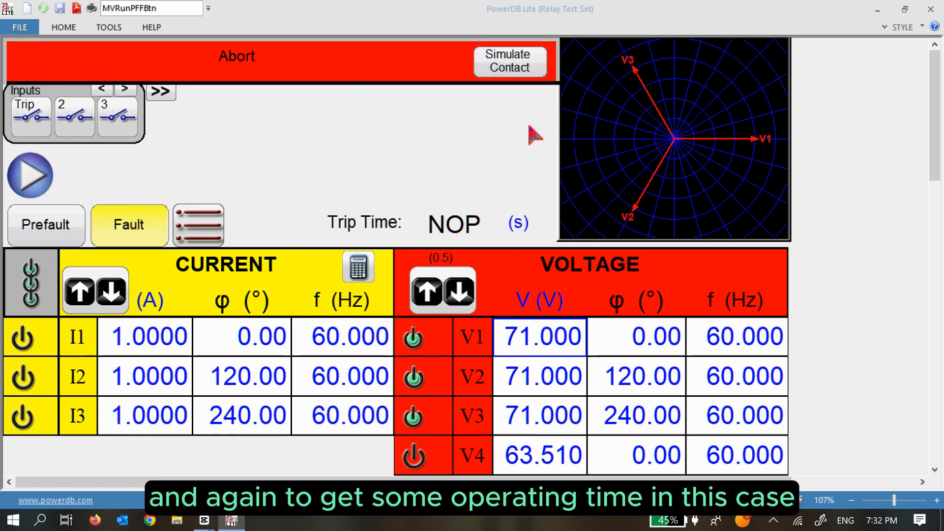
{"action": "left_click", "coordinate": [511, 62]}
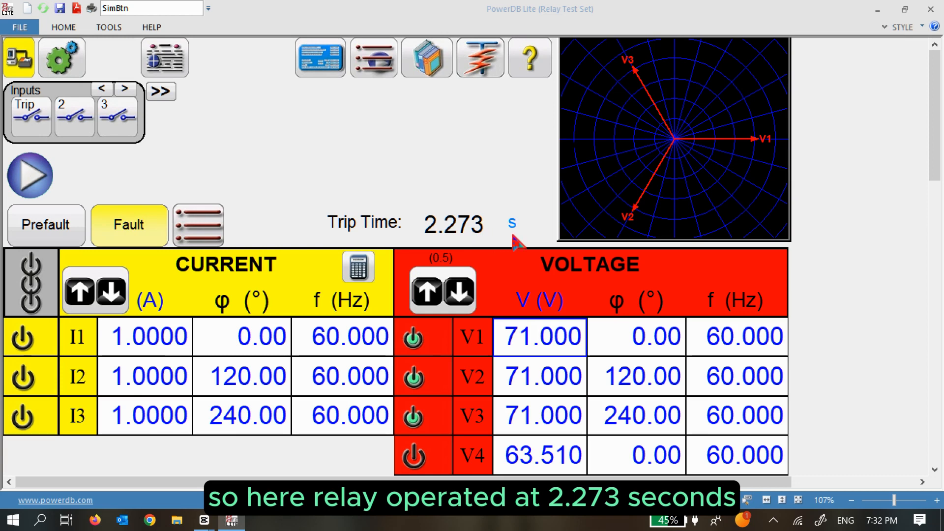
{"action": "left_click", "coordinate": [175, 62]}
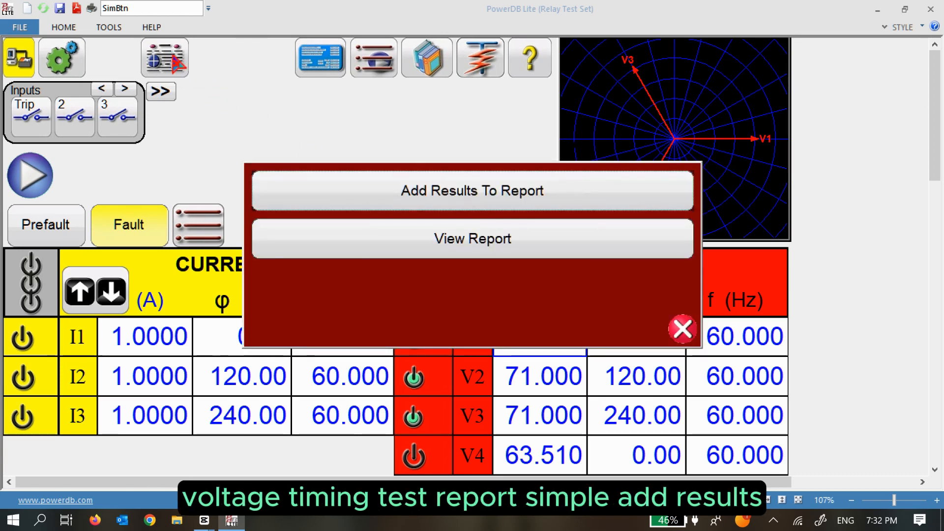
Add the timing result to the report titled 'OV Timing Test (59)'.
{"action": "left_click", "coordinate": [462, 203]}
{"action": "left_click", "coordinate": [451, 51]}
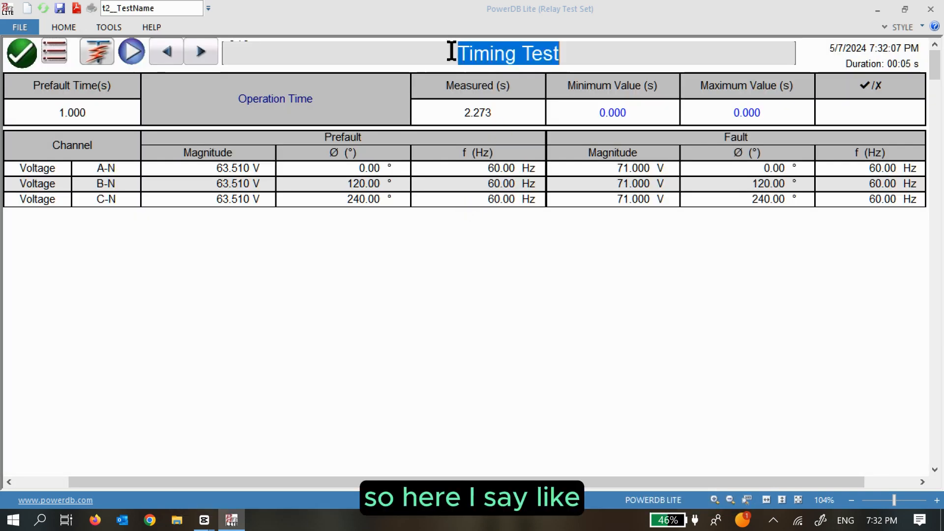
{"action": "left_click", "coordinate": [452, 51]}
{"action": "type", "text": "OV "}
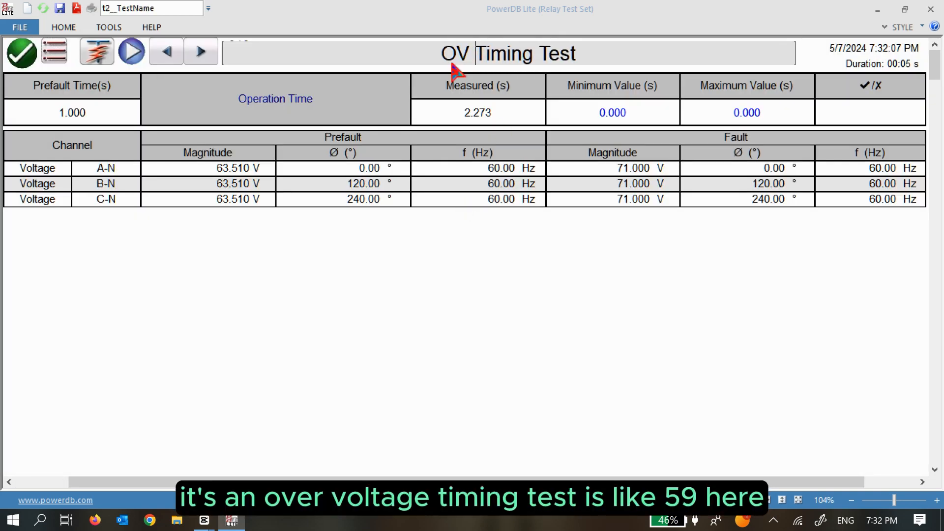
{"action": "type", "text": " ("}
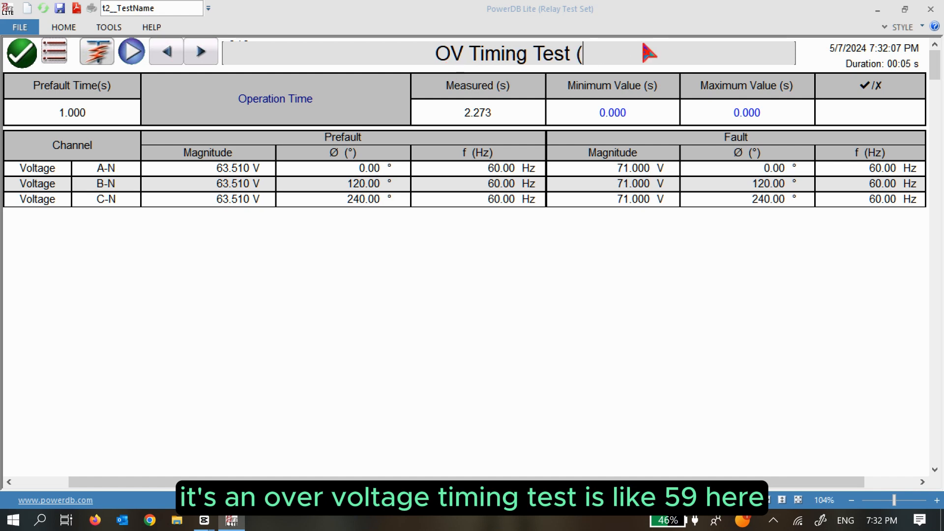
{"action": "type", "text": "59)"}
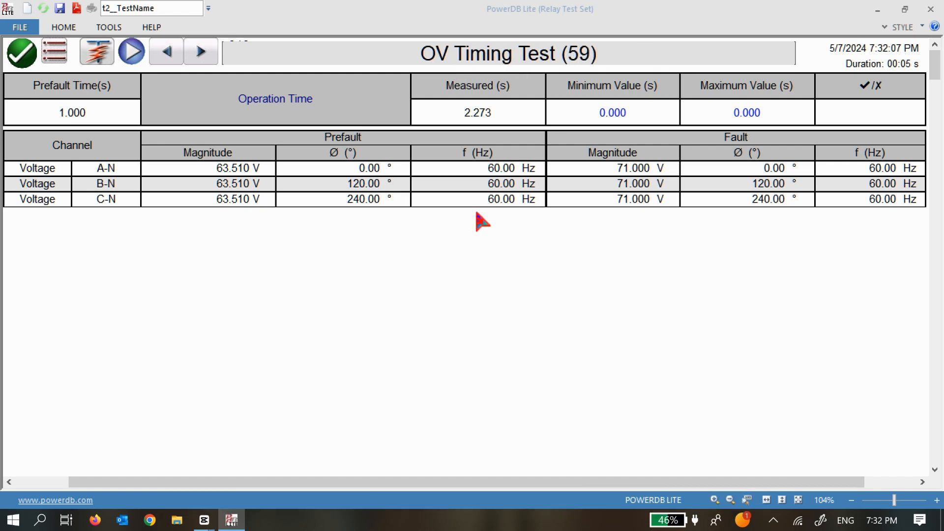
{"action": "left_click", "coordinate": [420, 315]}
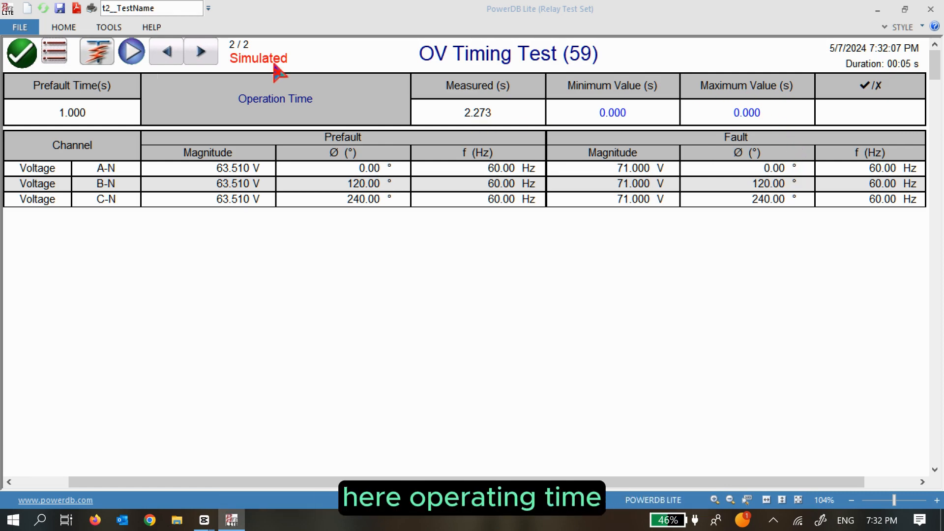
Rename the Operation Time label to 'OV Trip Time'.
{"action": "double_click", "coordinate": [265, 104]}
{"action": "type", "text": "O"}
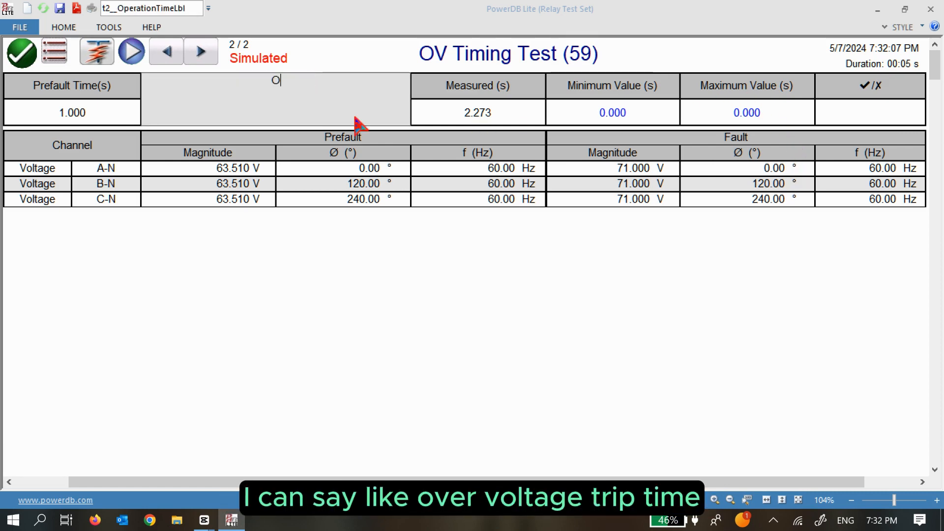
{"action": "type", "text": "V Trip Time"}
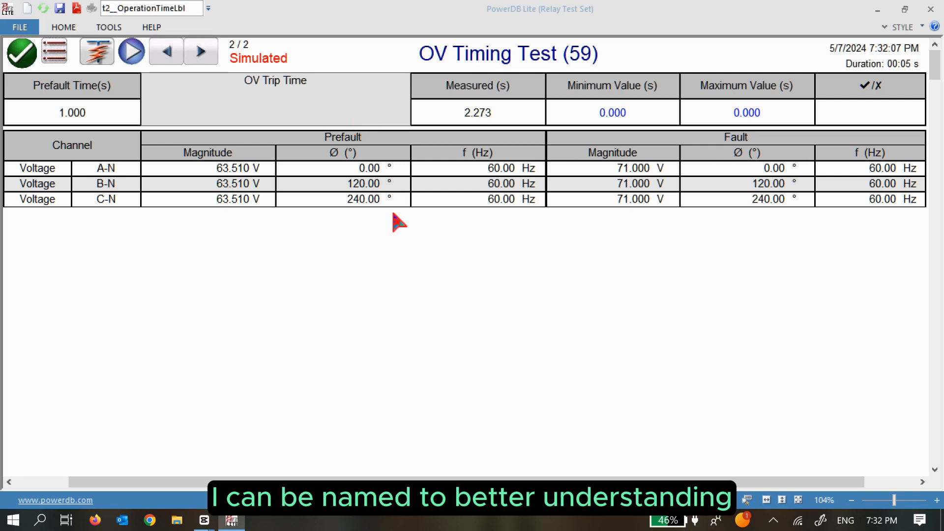
{"action": "left_click", "coordinate": [407, 256]}
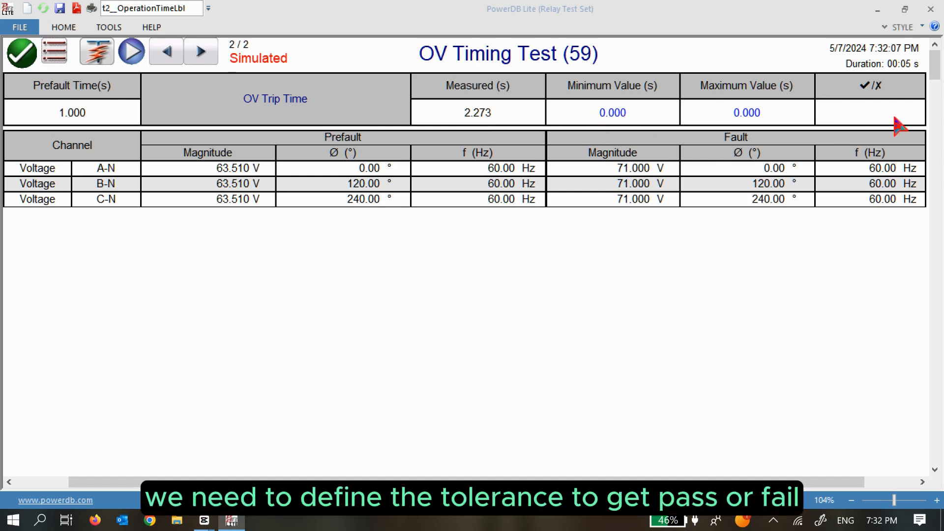
Set the OV trip time limits to 1.900 s minimum and 2.300 s maximum, then close the report.
{"action": "left_click", "coordinate": [618, 118]}
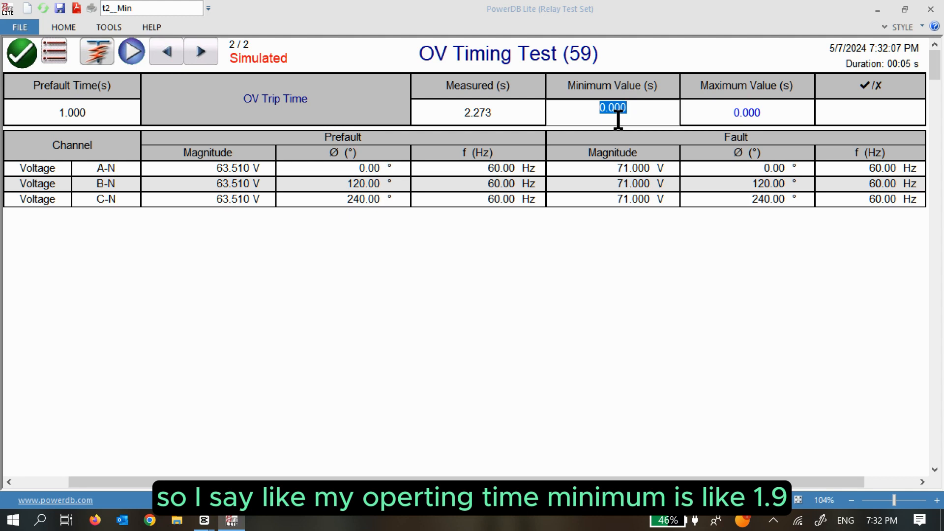
{"action": "type", "text": "1.9"}
{"action": "left_click", "coordinate": [756, 109]}
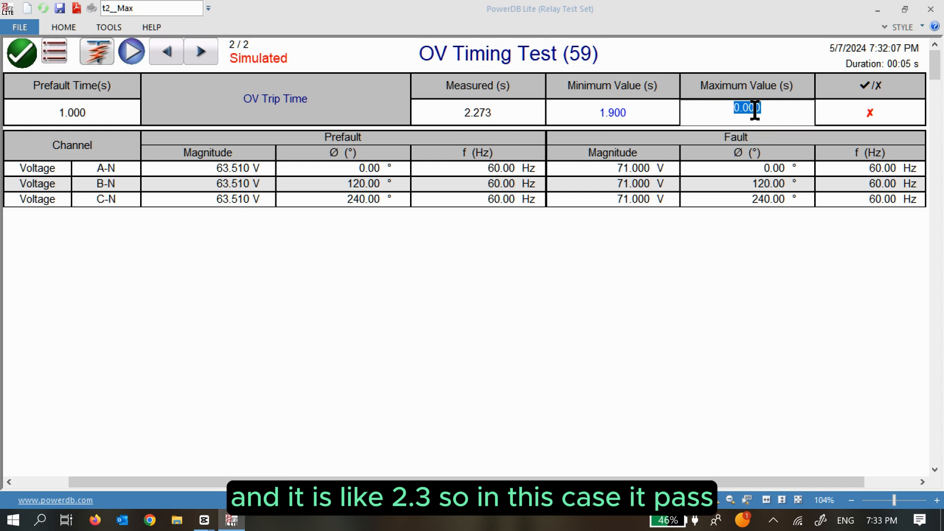
{"action": "type", "text": "2.3"}
{"action": "left_click", "coordinate": [756, 212]}
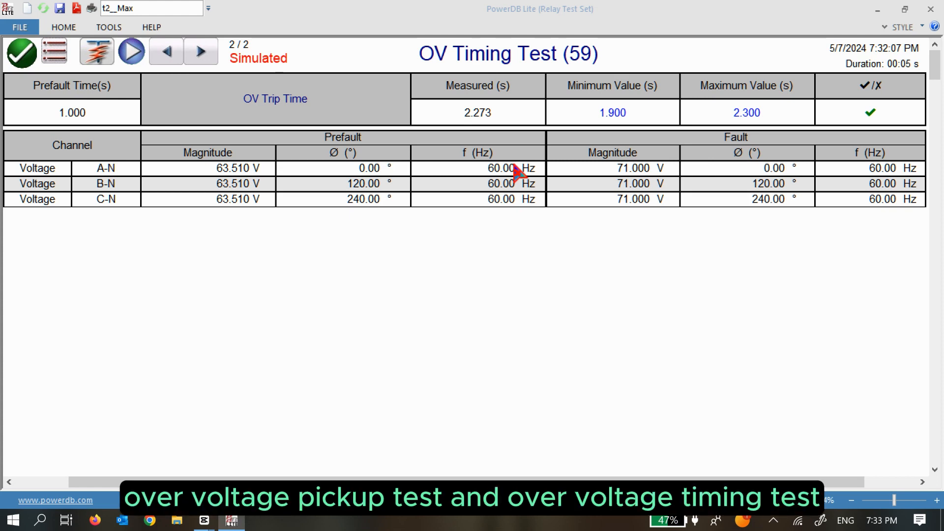
{"action": "left_click", "coordinate": [22, 53]}
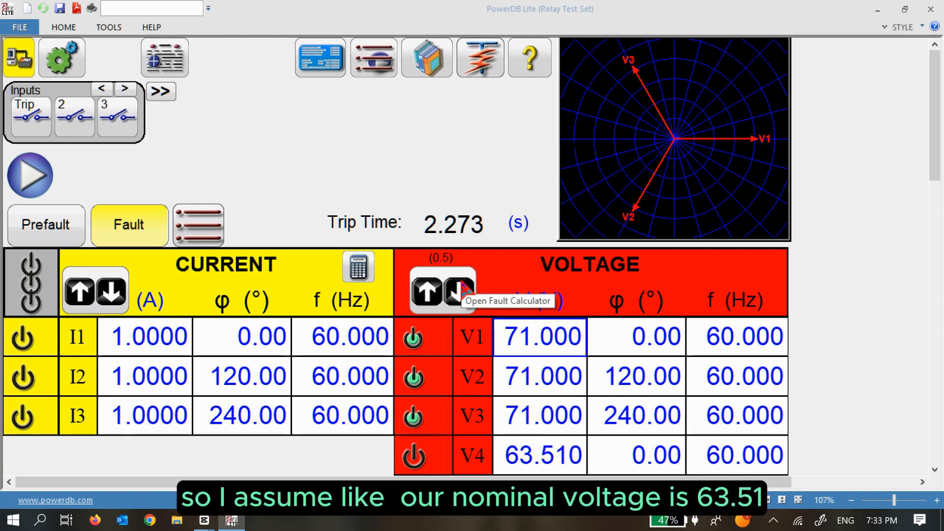
Set all voltage phases to the 63.510 V nominal and switch on the output channels.
{"action": "left_click", "coordinate": [551, 336]}
{"action": "left_click", "coordinate": [514, 166]}
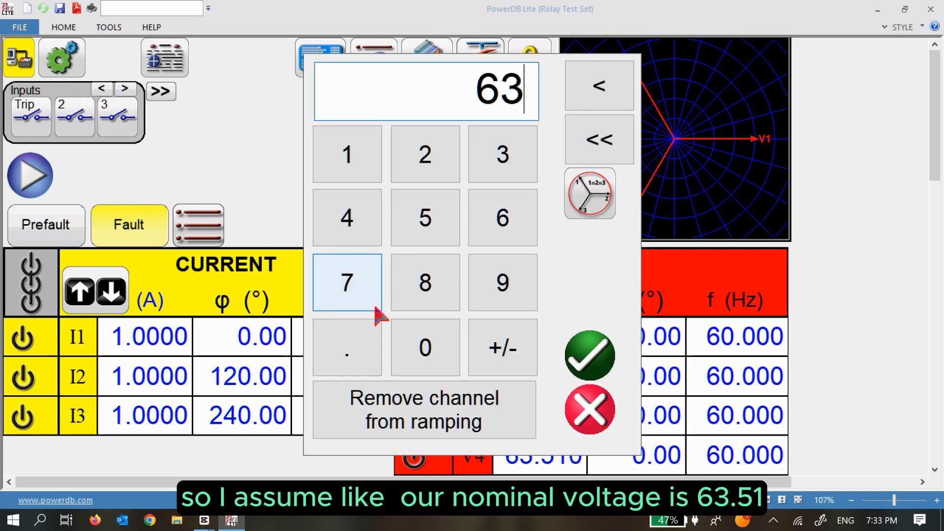
{"action": "left_click", "coordinate": [347, 347]}
{"action": "left_click", "coordinate": [412, 233]}
{"action": "left_click", "coordinate": [369, 167]}
{"action": "left_click", "coordinate": [586, 204]}
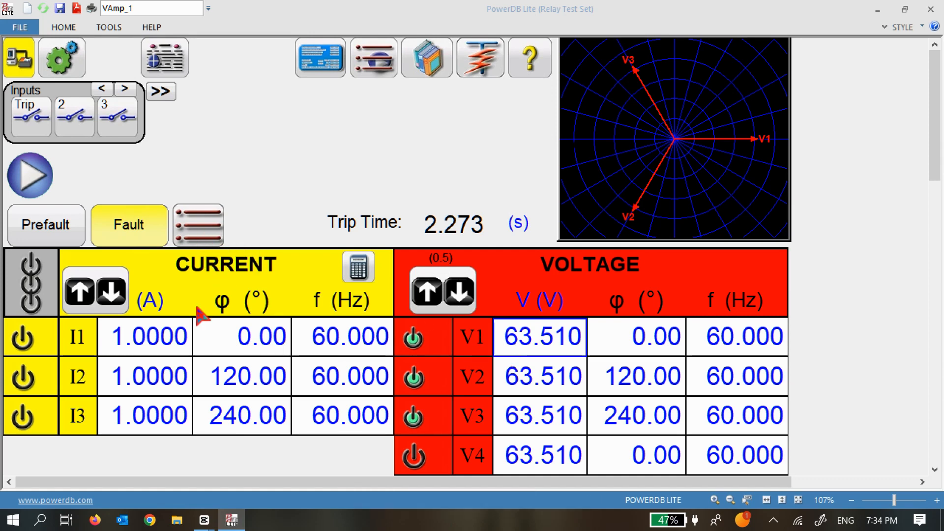
{"action": "left_click", "coordinate": [35, 293]}
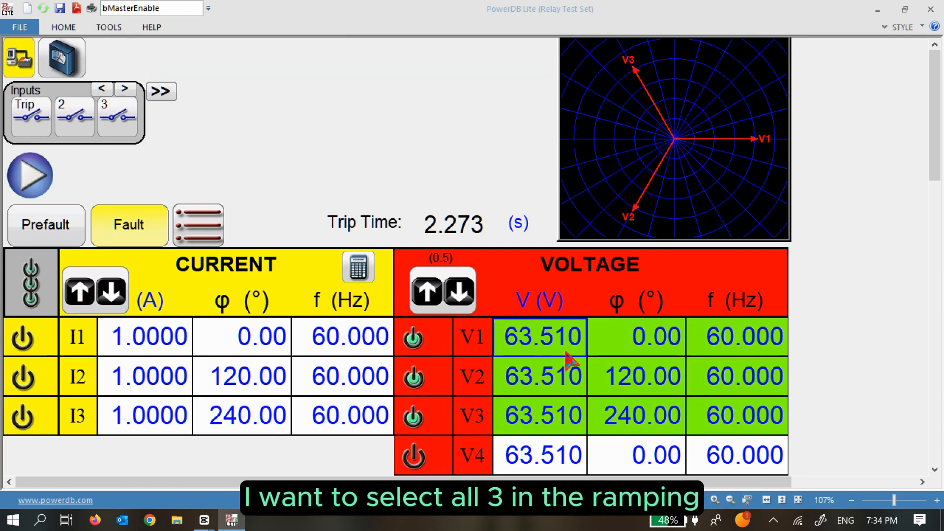
Include V1 and V2 in the voltage ramp and check the V3 amplitude entry.
{"action": "left_click", "coordinate": [566, 379]}
{"action": "left_click", "coordinate": [470, 419]}
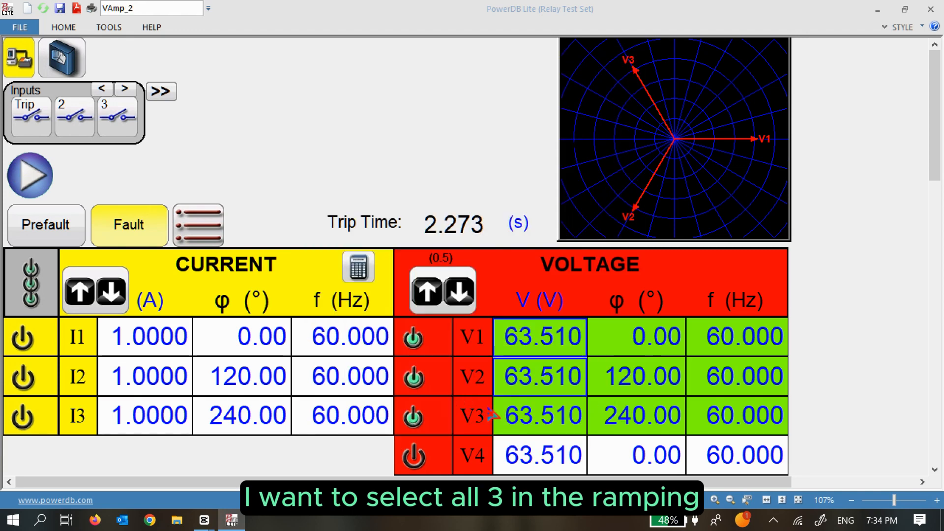
{"action": "left_click", "coordinate": [566, 419]}
{"action": "left_click", "coordinate": [467, 416]}
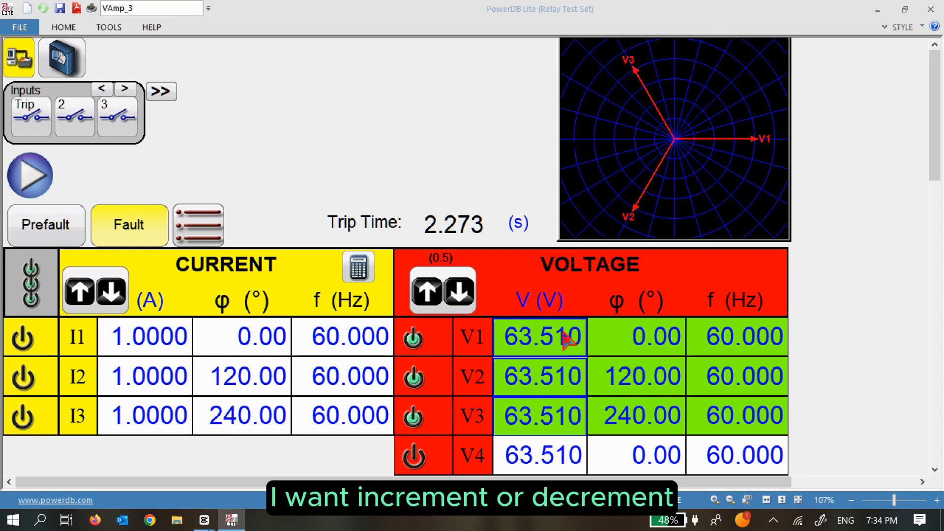
{"action": "left_click", "coordinate": [578, 419]}
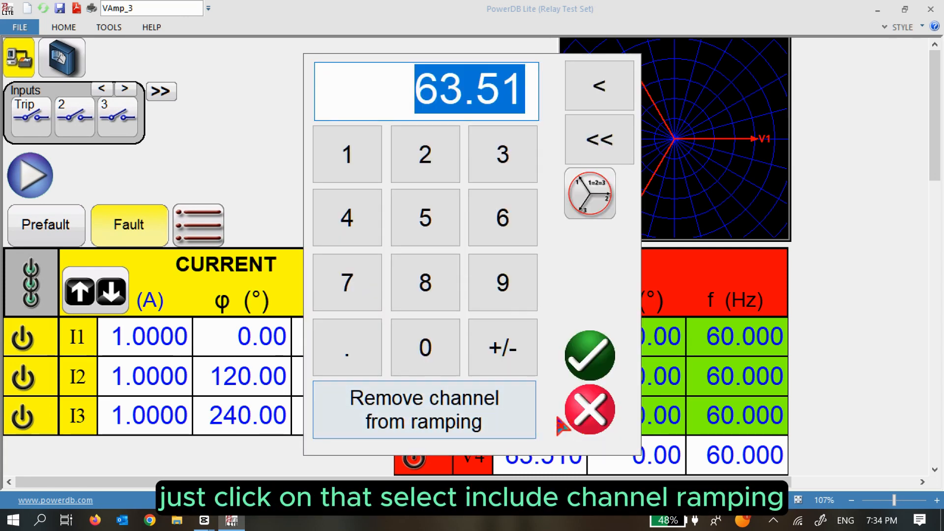
{"action": "left_click", "coordinate": [604, 422]}
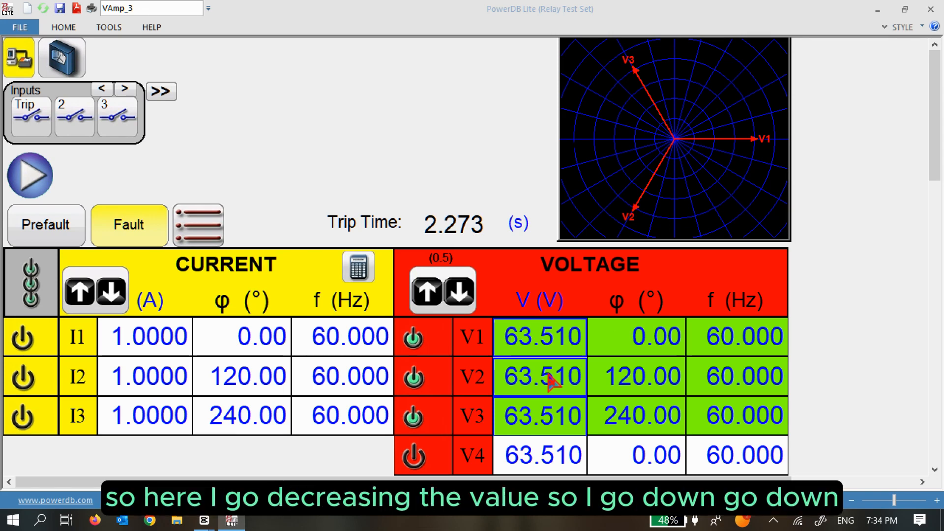
Ramp V1–V3 down in 0.5 V steps to 46.510 V.
{"action": "key", "text": "Down"}
{"action": "key", "text": "Down"}
{"action": "key", "text": "Down"}
{"action": "key", "text": "Down"}
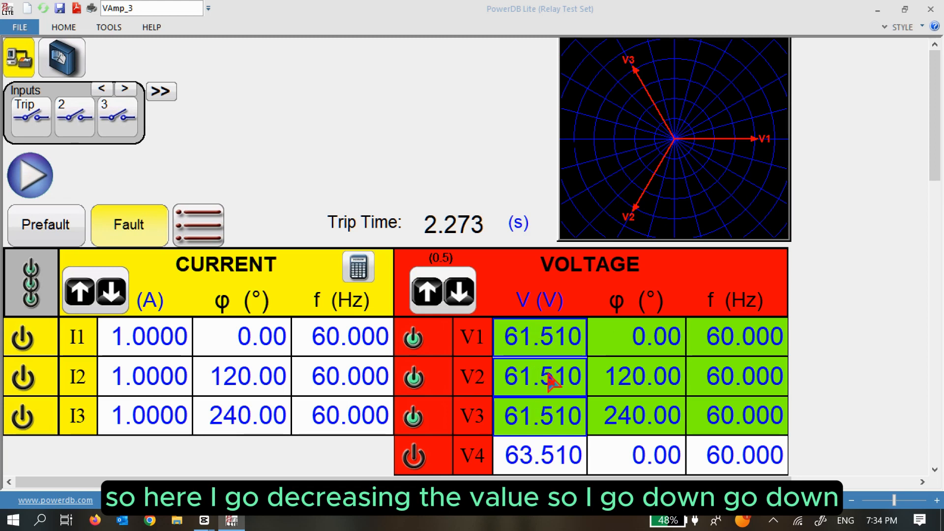
{"action": "key", "text": "Down"}
{"action": "key", "text": "Down"}
{"action": "key", "text": "Down"}
{"action": "key", "text": "Down"}
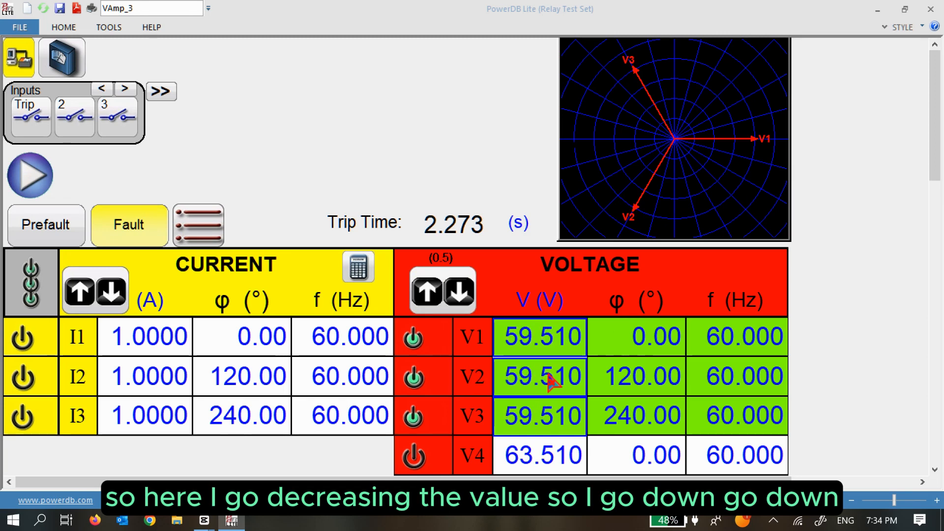
{"action": "key", "text": "Down"}
{"action": "key", "text": "Down"}
{"action": "key", "text": "Down"}
{"action": "key", "text": "Down"}
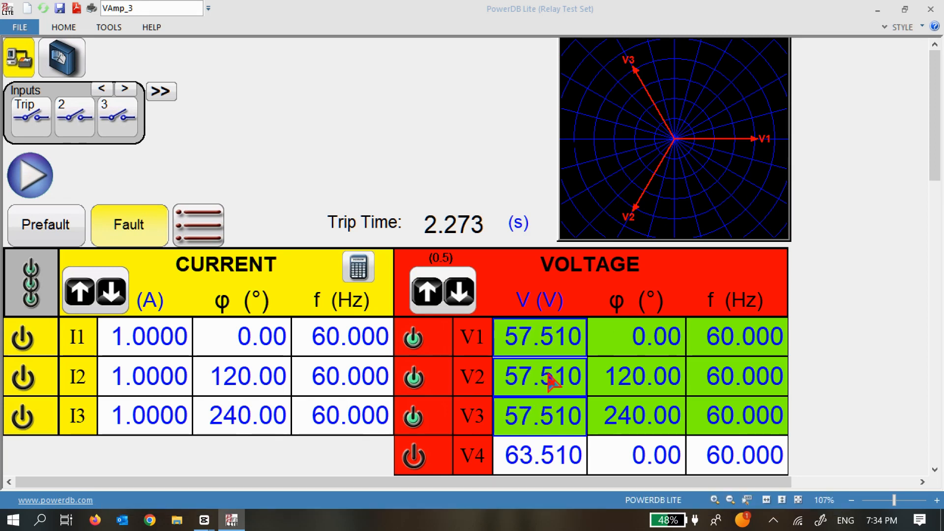
{"action": "key", "text": "Down"}
{"action": "key", "text": "Down"}
{"action": "key", "text": "Down"}
{"action": "key", "text": "Down"}
{"action": "key", "text": "Down"}
{"action": "key", "text": "Down"}
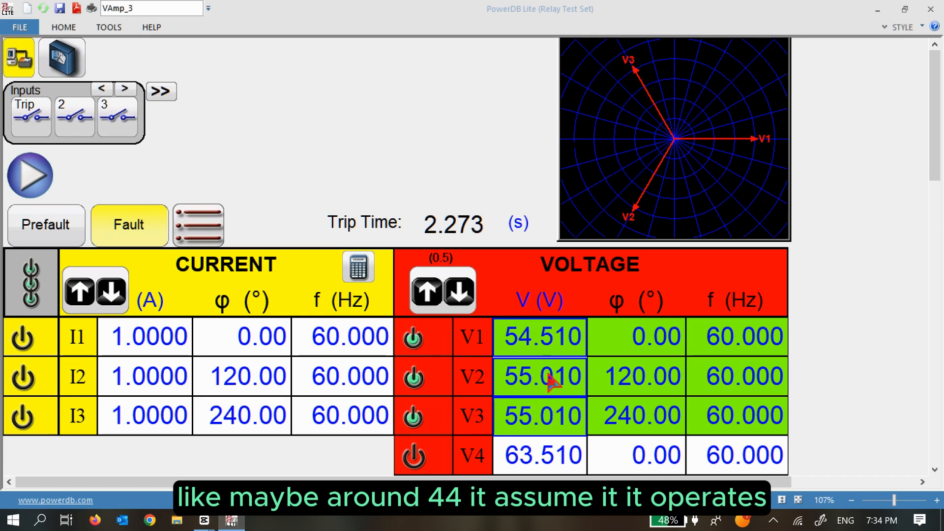
{"action": "key", "text": "Down"}
{"action": "key", "text": "Down"}
{"action": "key", "text": "Down"}
{"action": "key", "text": "Down"}
{"action": "key", "text": "Down"}
{"action": "key", "text": "Down"}
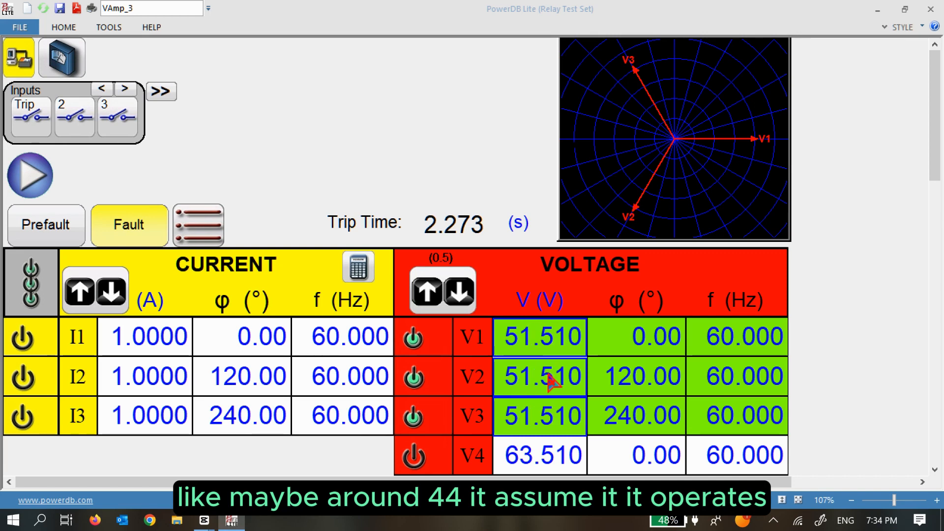
{"action": "key", "text": "Down"}
{"action": "key", "text": "Down"}
{"action": "key", "text": "Down"}
{"action": "key", "text": "Down"}
{"action": "key", "text": "Down"}
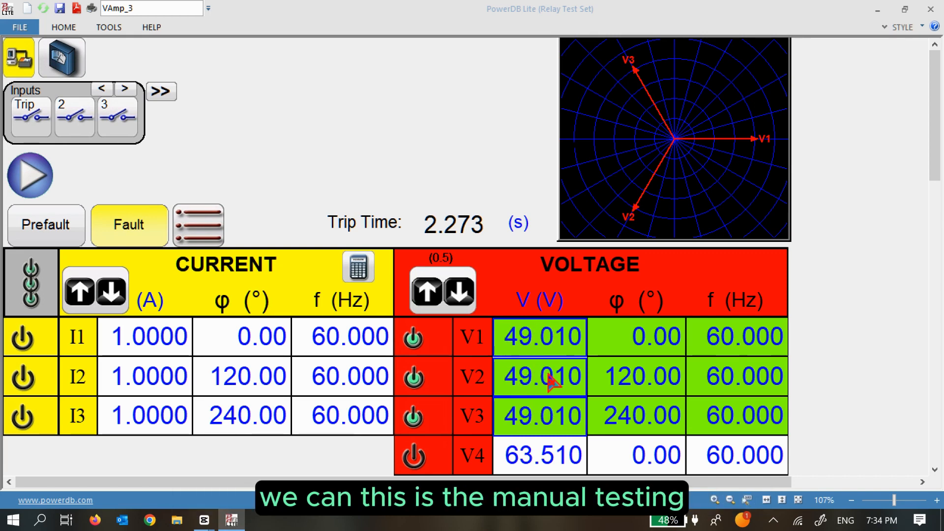
{"action": "key", "text": "Down"}
{"action": "key", "text": "Down"}
{"action": "key", "text": "Down"}
{"action": "key", "text": "Down"}
{"action": "key", "text": "Down"}
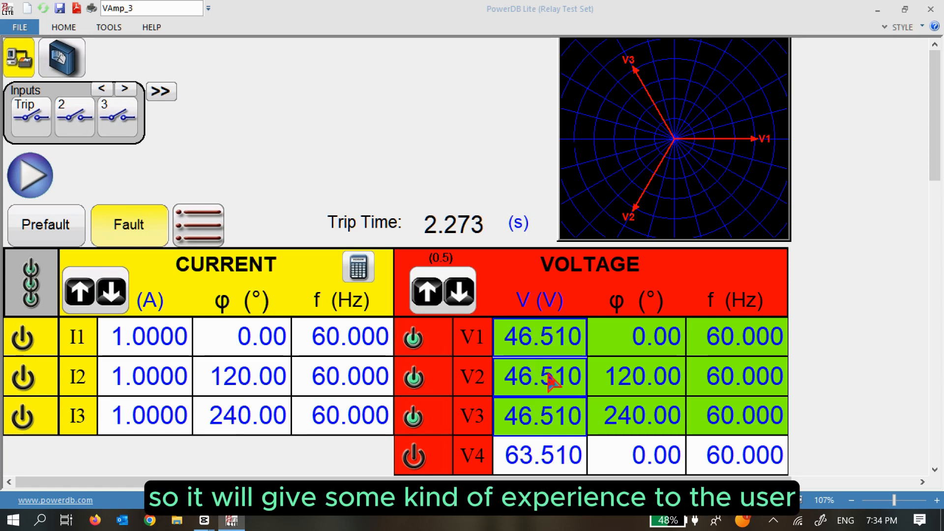
{"action": "key", "text": "Down"}
{"action": "key", "text": "Down"}
{"action": "key", "text": "Down"}
{"action": "key", "text": "Down"}
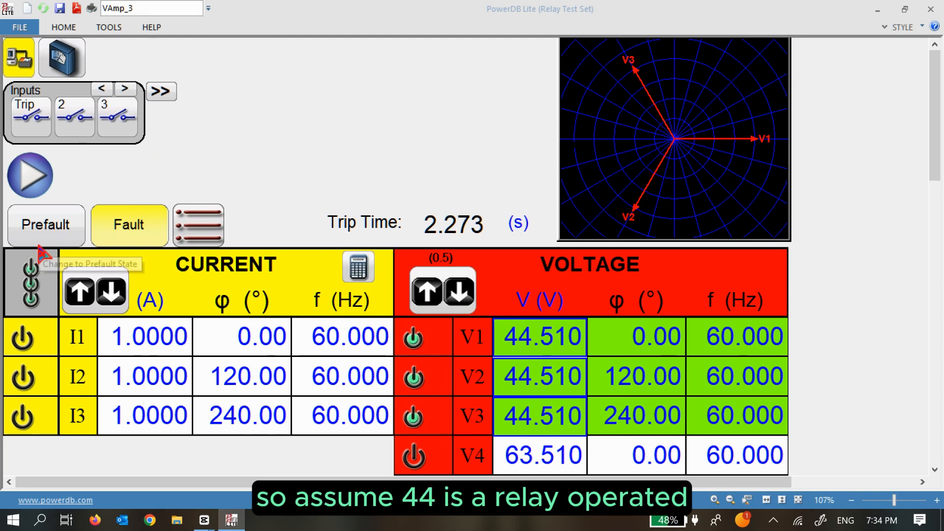
Stop the output injection and add the pickup results to the report.
{"action": "left_click", "coordinate": [34, 281]}
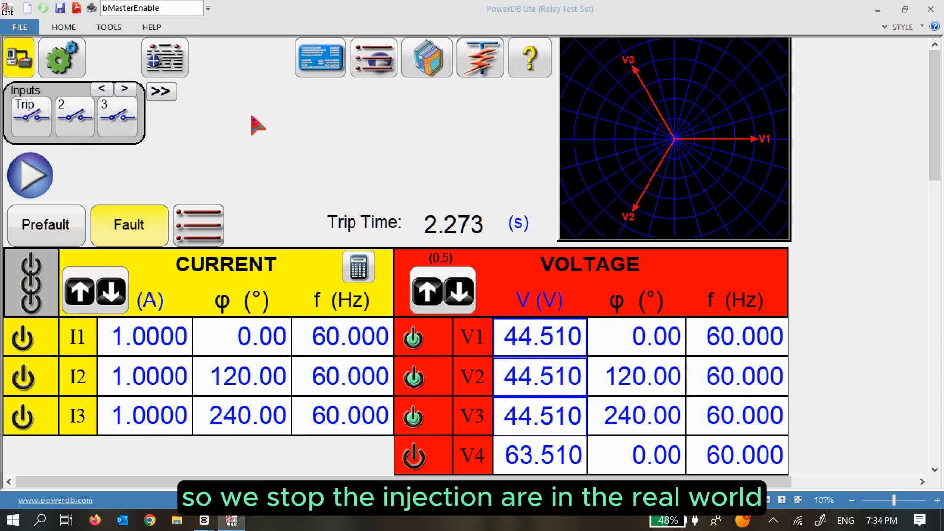
{"action": "left_click", "coordinate": [168, 56]}
{"action": "left_click", "coordinate": [500, 183]}
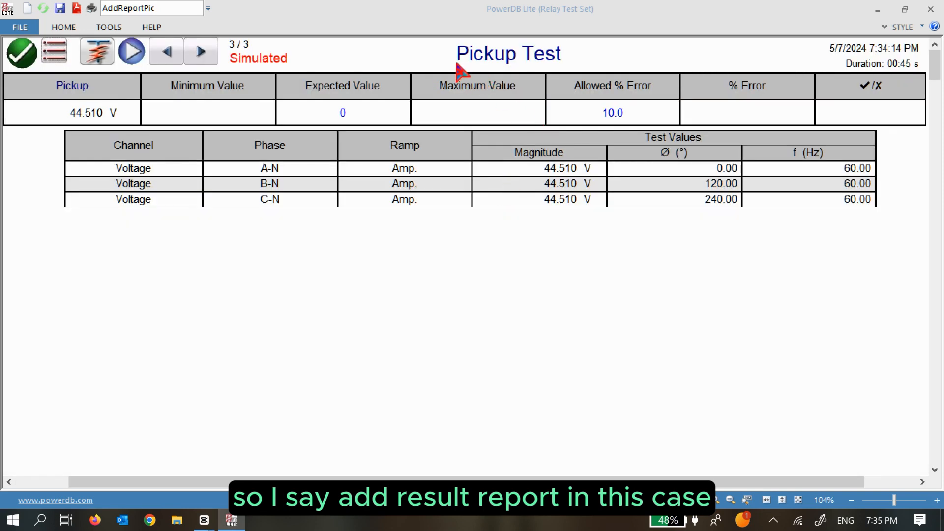
Retitle the pickup result sheet 'UV Pickup Test (27)'.
{"action": "left_click", "coordinate": [456, 55]}
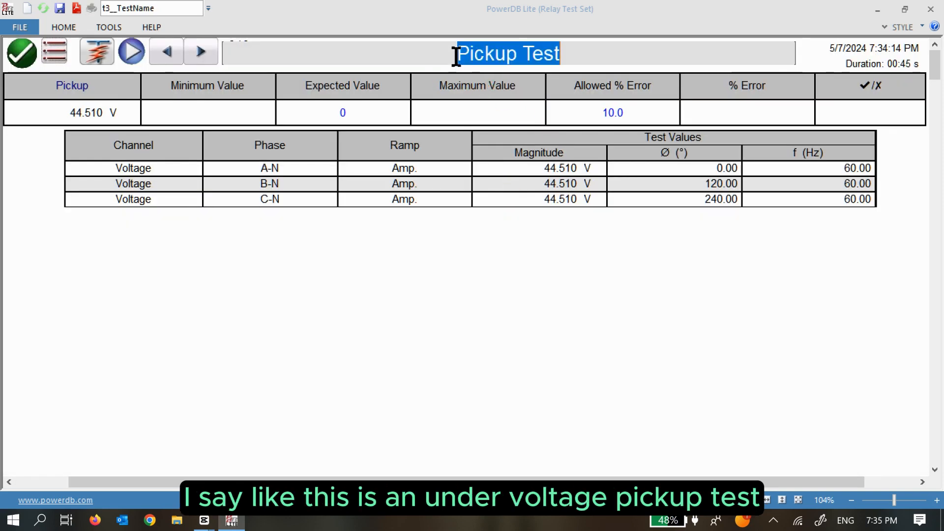
{"action": "left_click", "coordinate": [457, 55]}
{"action": "type", "text": "UV"}
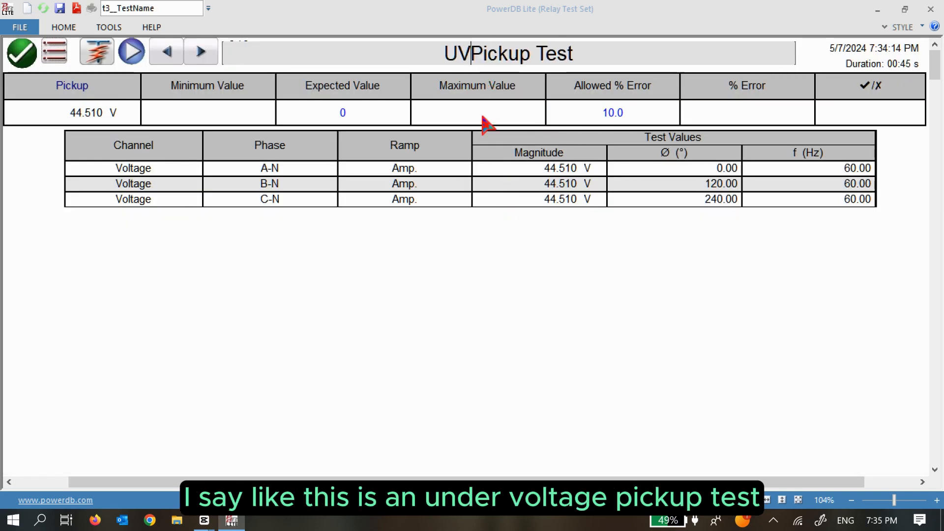
{"action": "left_click", "coordinate": [640, 60]}
{"action": "type", "text": "(27"}
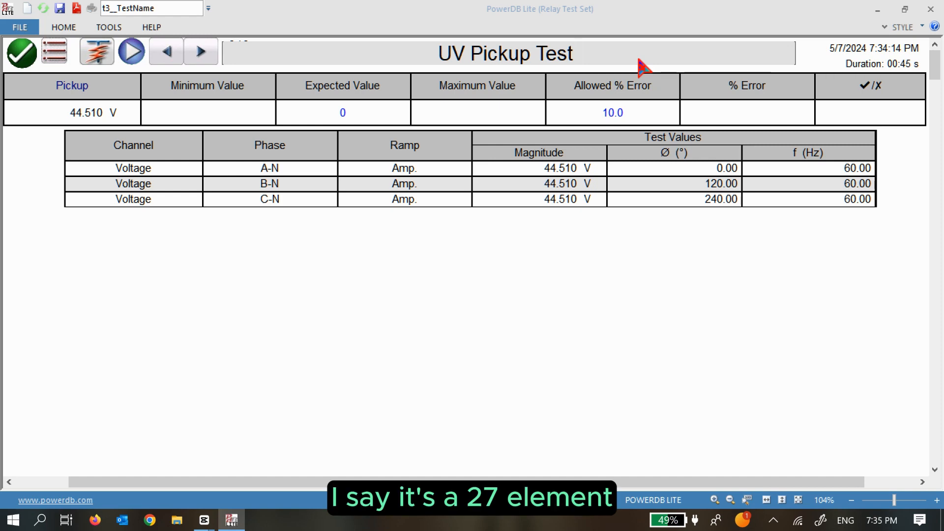
{"action": "type", "text": ")"}
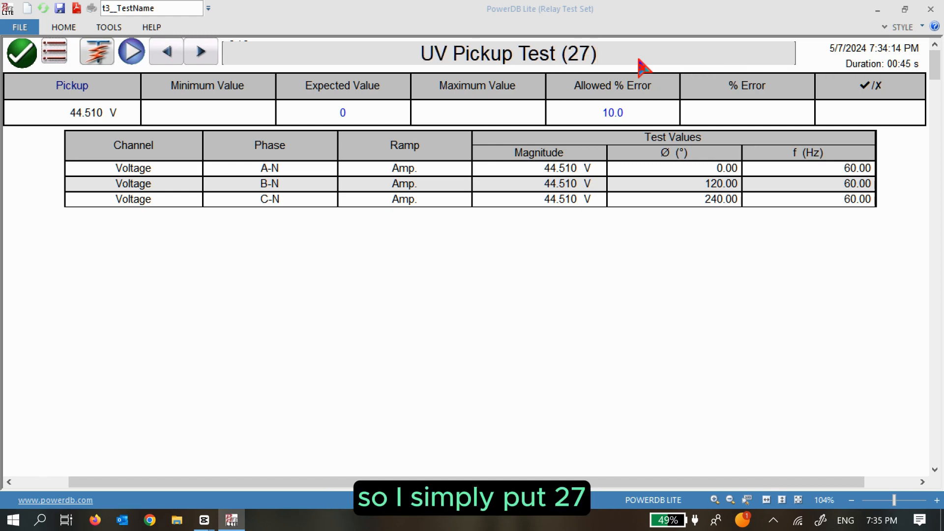
Give the UV pickup an expected value of 45 V with 3% allowed error, then return to testing.
{"action": "left_click", "coordinate": [479, 296]}
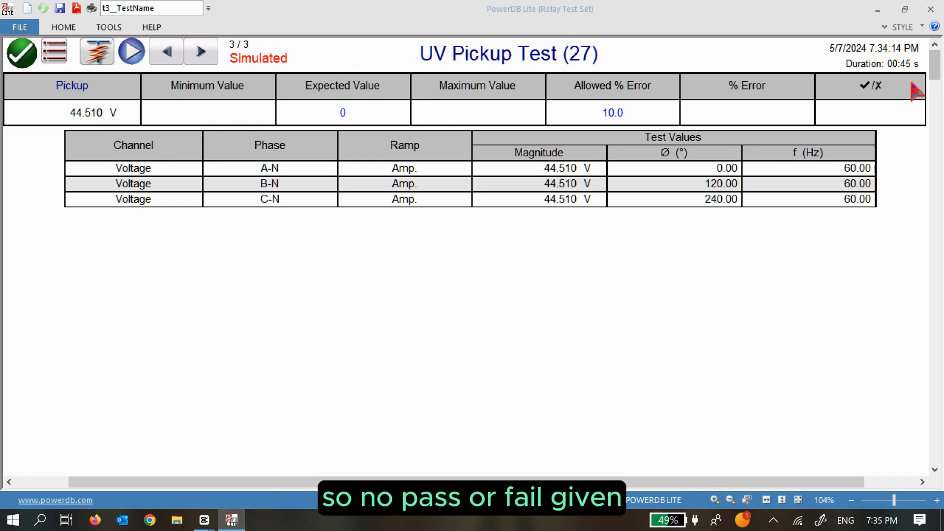
{"action": "left_click", "coordinate": [345, 113]}
{"action": "type", "text": "4"}
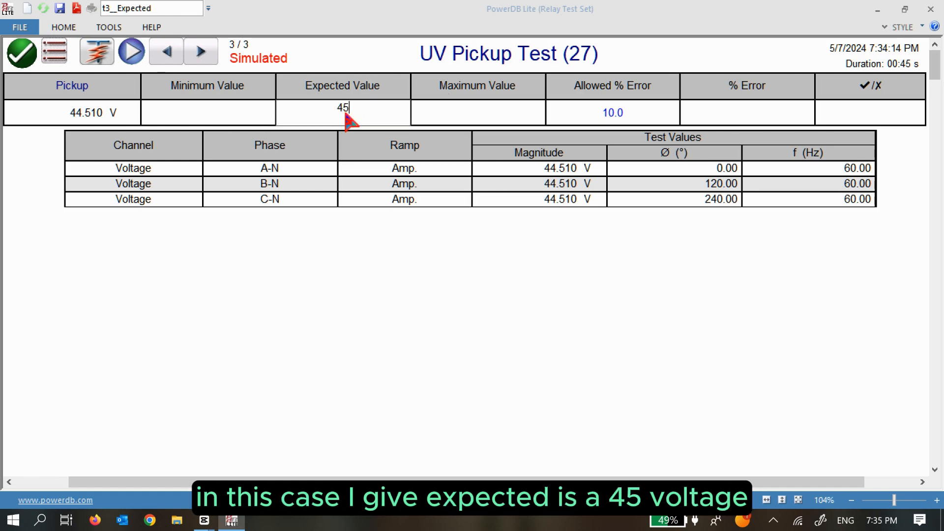
{"action": "type", "text": "5"}
{"action": "key", "text": "Return"}
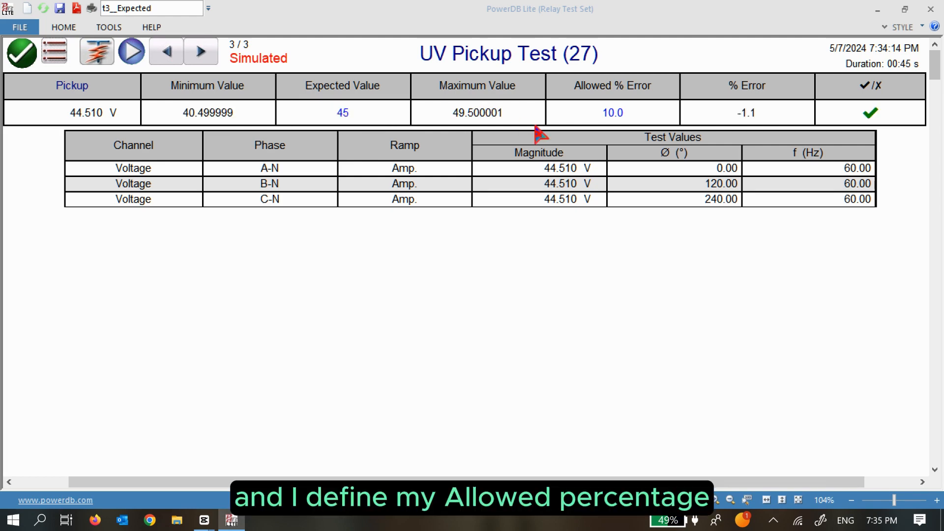
{"action": "left_click", "coordinate": [619, 115]}
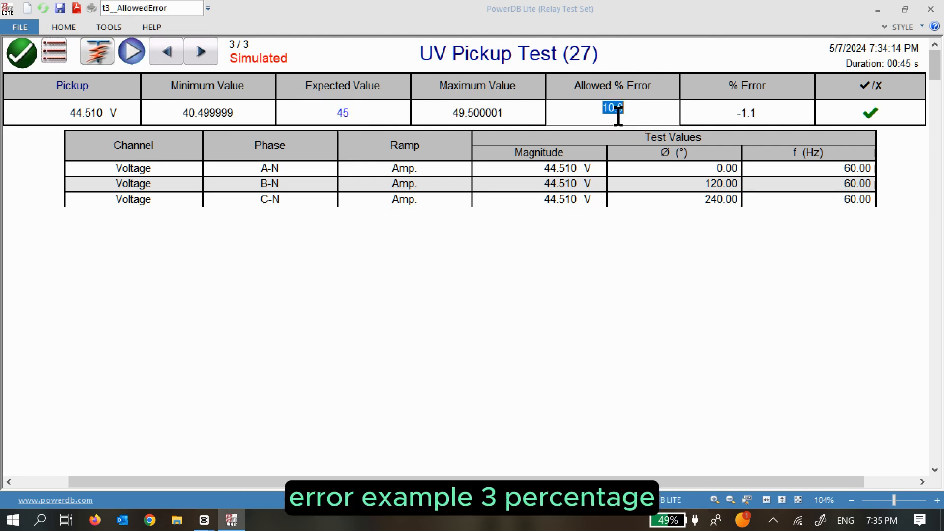
{"action": "type", "text": "3"}
{"action": "key", "text": "Return"}
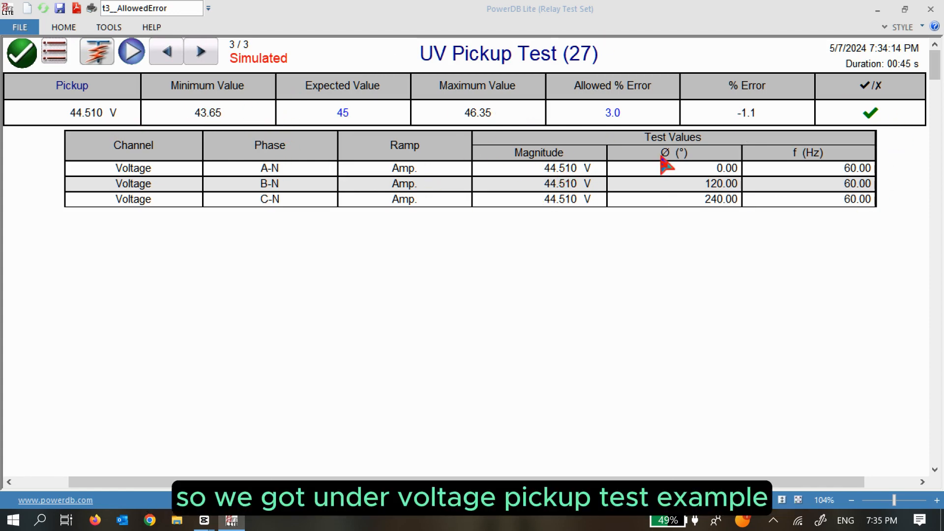
{"action": "left_click", "coordinate": [23, 53]}
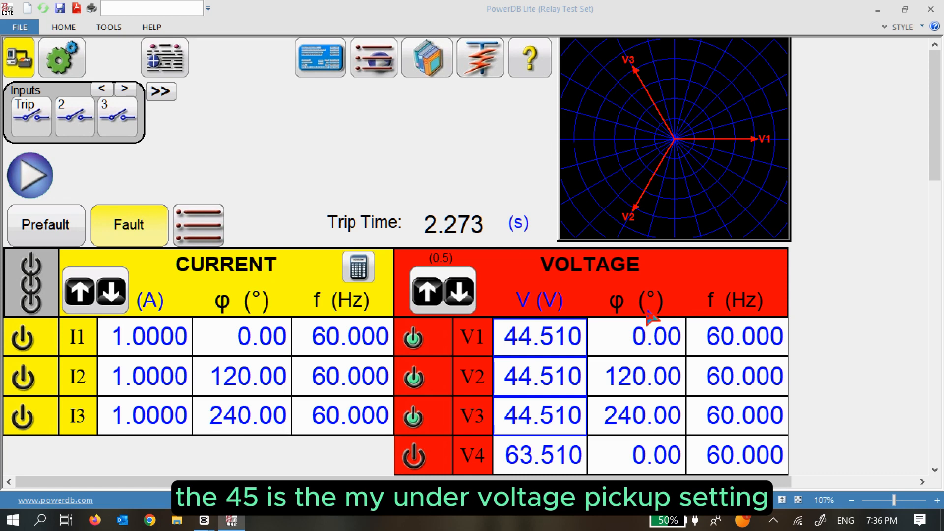
Apply a balanced 44 V fault voltage to V1–V3.
{"action": "left_click", "coordinate": [555, 339]}
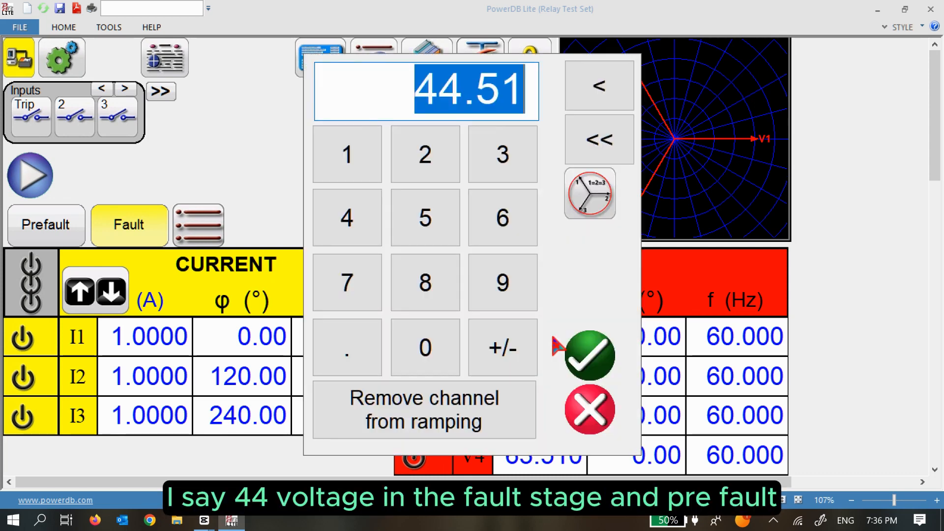
{"action": "double_click", "coordinate": [351, 230]}
{"action": "left_click", "coordinate": [596, 208]}
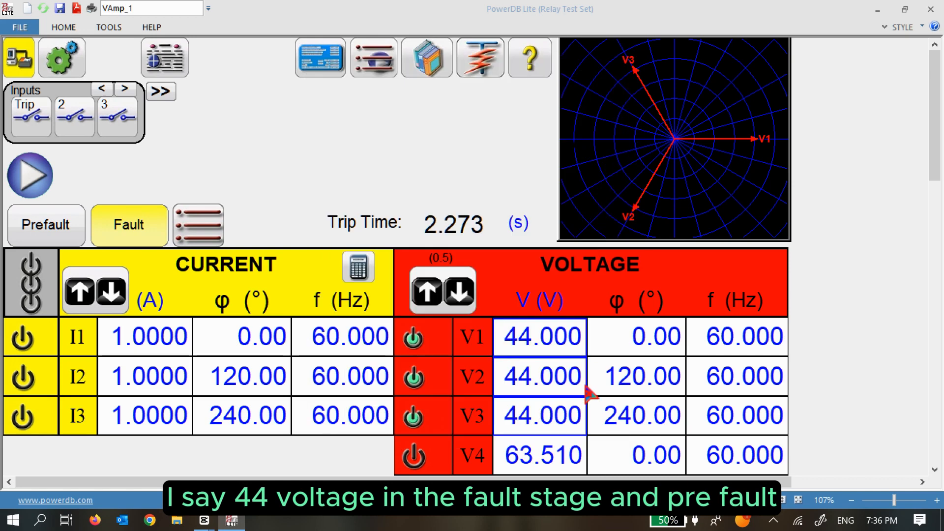
Review the prefault state and confirm the test timing settings with 2.5 s maximum time.
{"action": "left_click", "coordinate": [57, 239]}
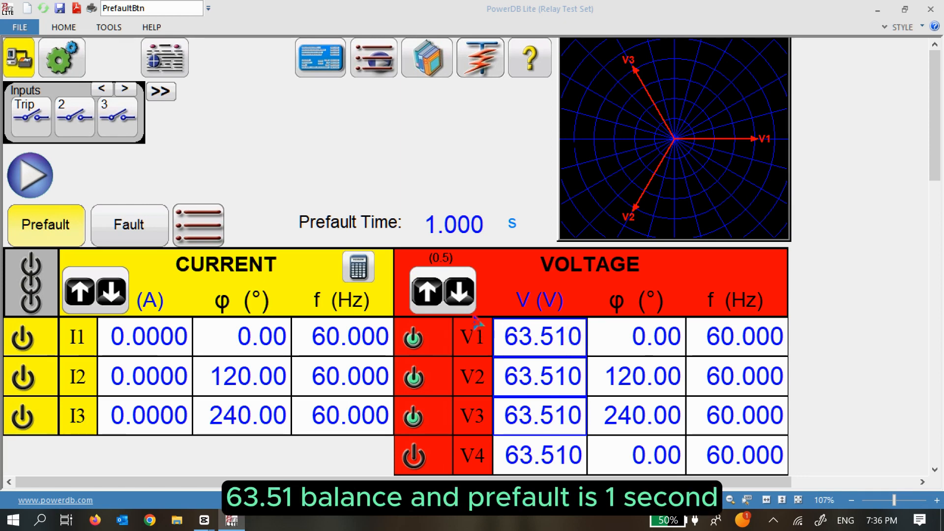
{"action": "left_click", "coordinate": [130, 227]}
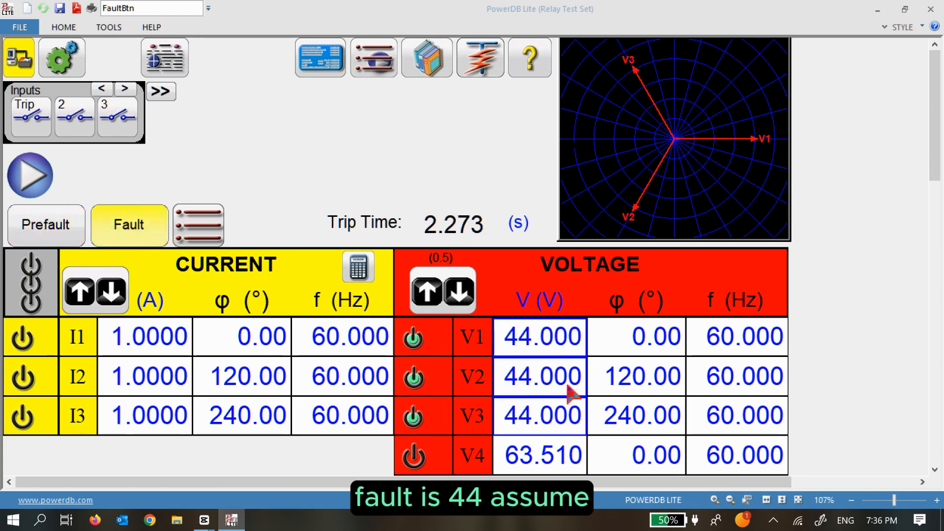
{"action": "left_click", "coordinate": [193, 243]}
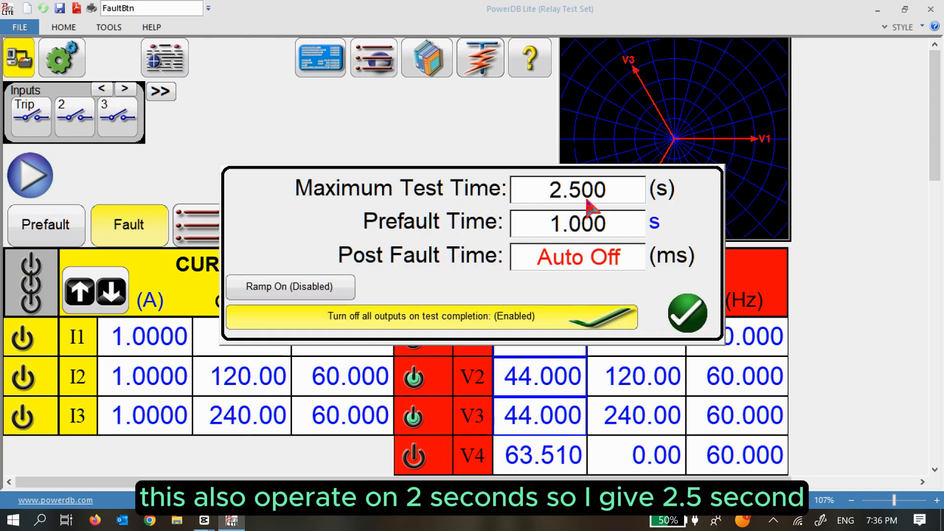
{"action": "left_click", "coordinate": [698, 320]}
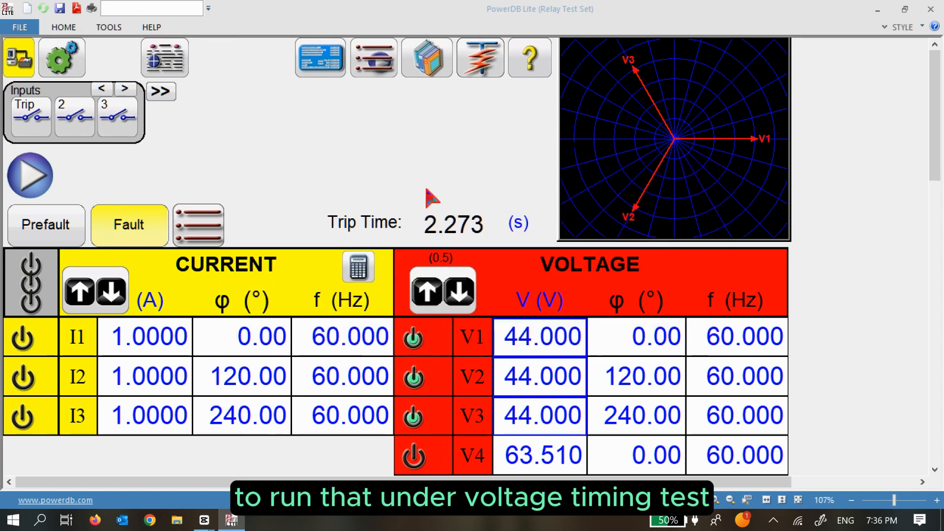
Run the UV timing test, simulate the trip at 2.346 s, and add results to the report.
{"action": "left_click", "coordinate": [30, 175]}
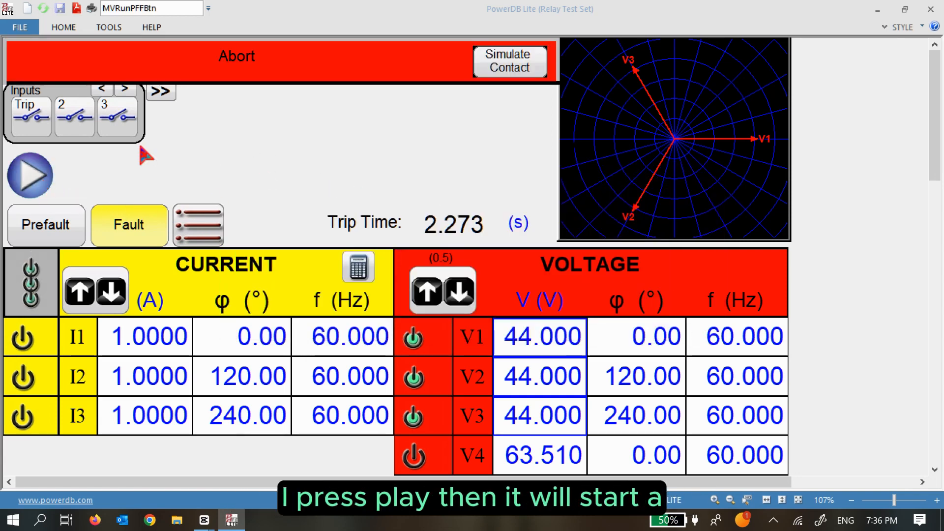
{"action": "left_click", "coordinate": [522, 67]}
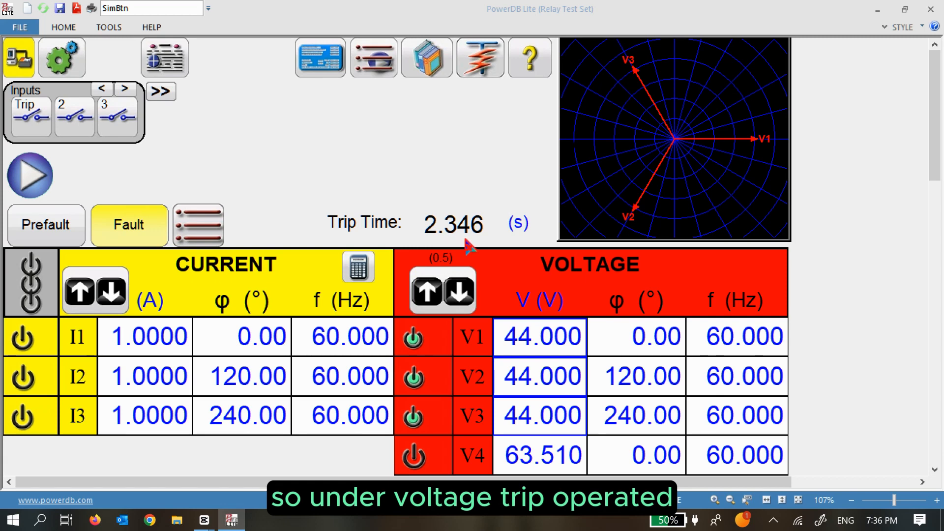
{"action": "left_click", "coordinate": [173, 62]}
{"action": "left_click", "coordinate": [424, 162]}
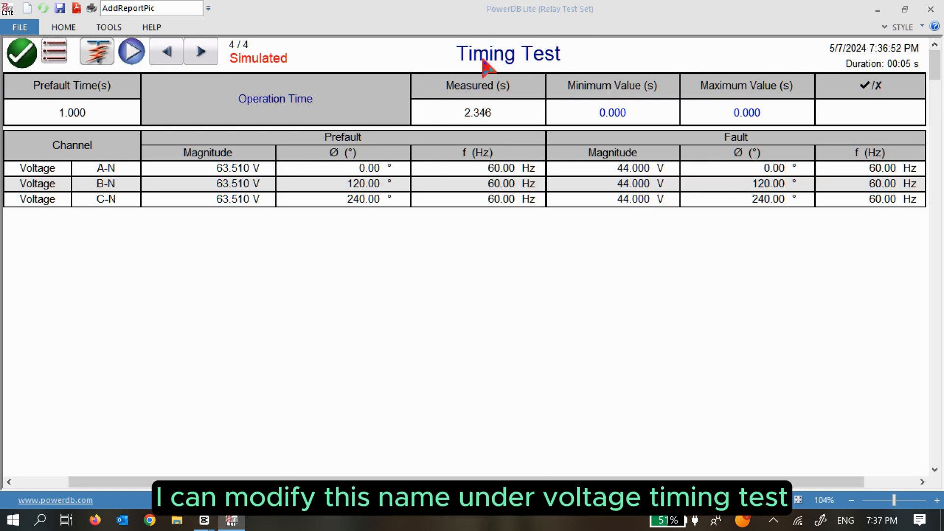
Retitle the timing result sheet 'UV Timing Test (27)'.
{"action": "left_click", "coordinate": [458, 51]}
{"action": "left_click", "coordinate": [459, 52]}
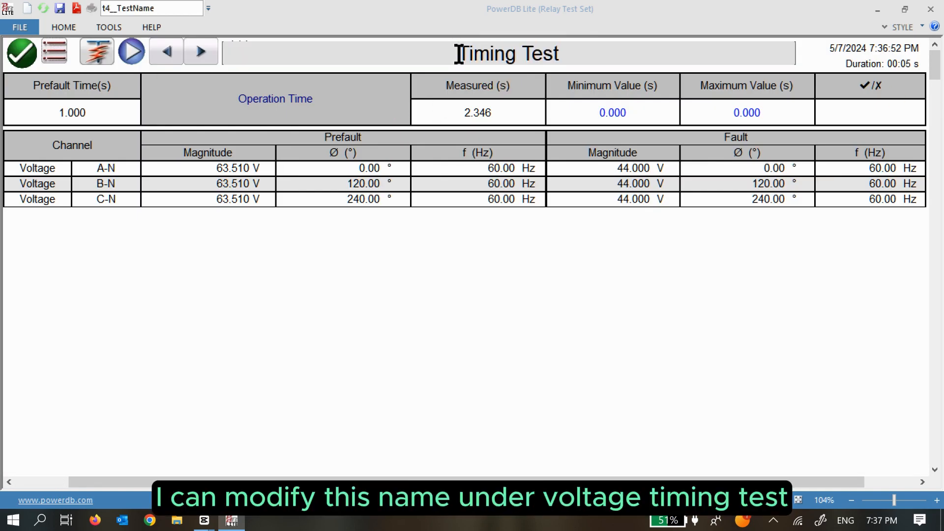
{"action": "type", "text": "UV"}
{"action": "left_click", "coordinate": [595, 63]}
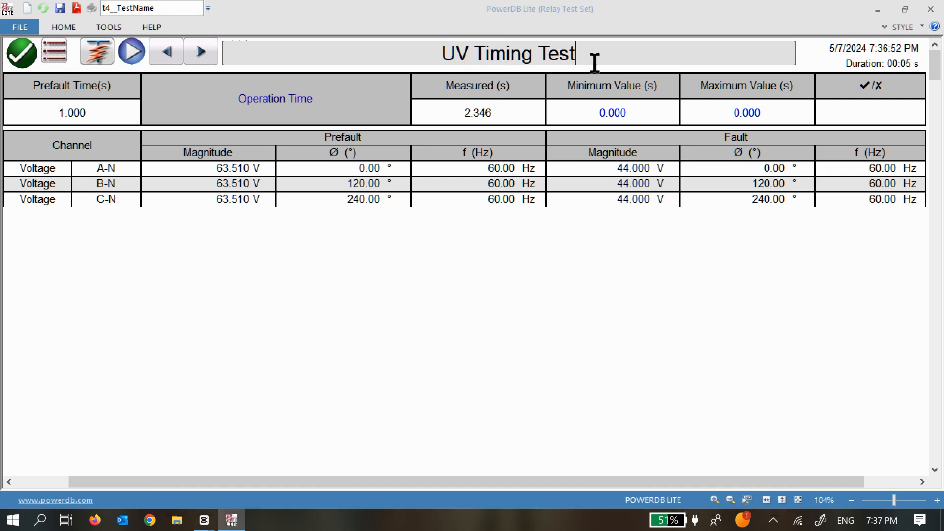
{"action": "type", "text": "(27"}
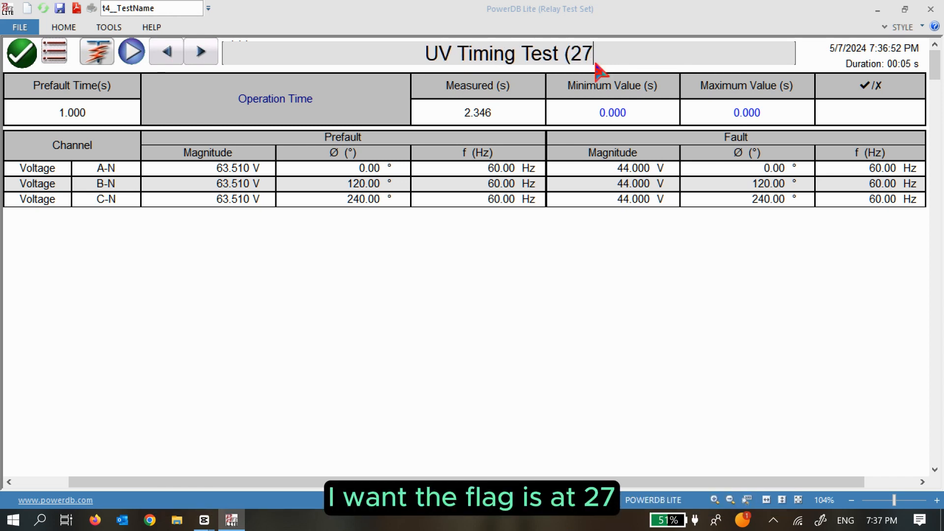
{"action": "type", "text": ")"}
{"action": "left_click", "coordinate": [826, 389]}
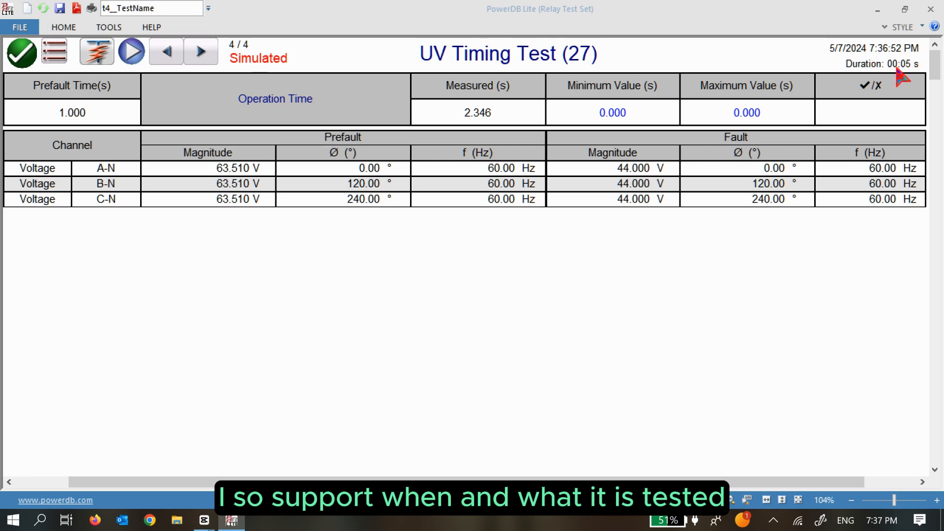
Rename the Operation Time label to 'UV Trip Time'.
{"action": "double_click", "coordinate": [256, 109]}
{"action": "type", "text": "UV T"}
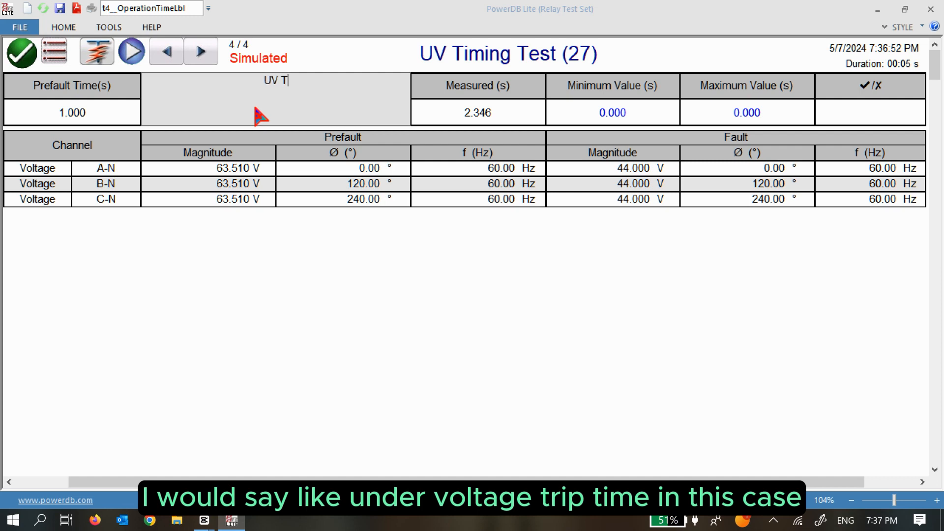
{"action": "type", "text": "ime"}
{"action": "key", "text": "Return"}
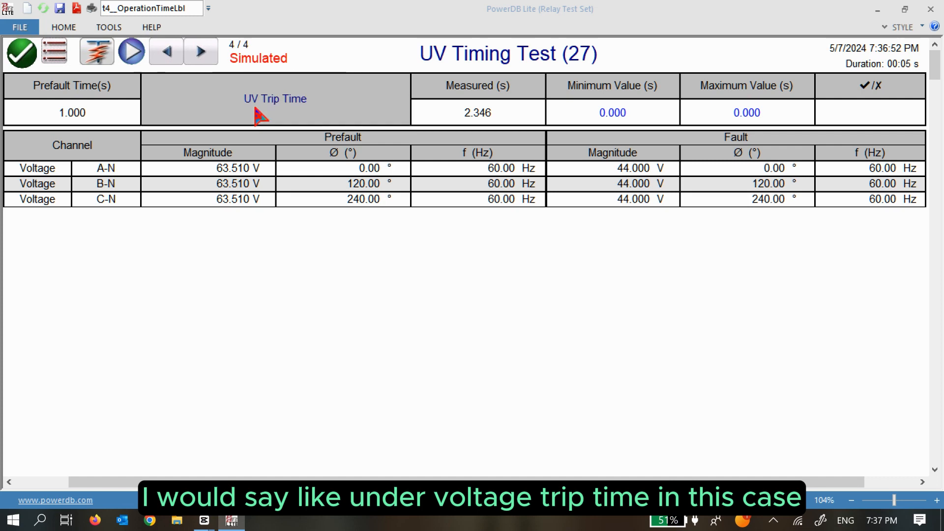
Set the UV trip time limits to 1.9–2.5 s and return to the test screen.
{"action": "left_click", "coordinate": [631, 122]}
{"action": "type", "text": "1.9"}
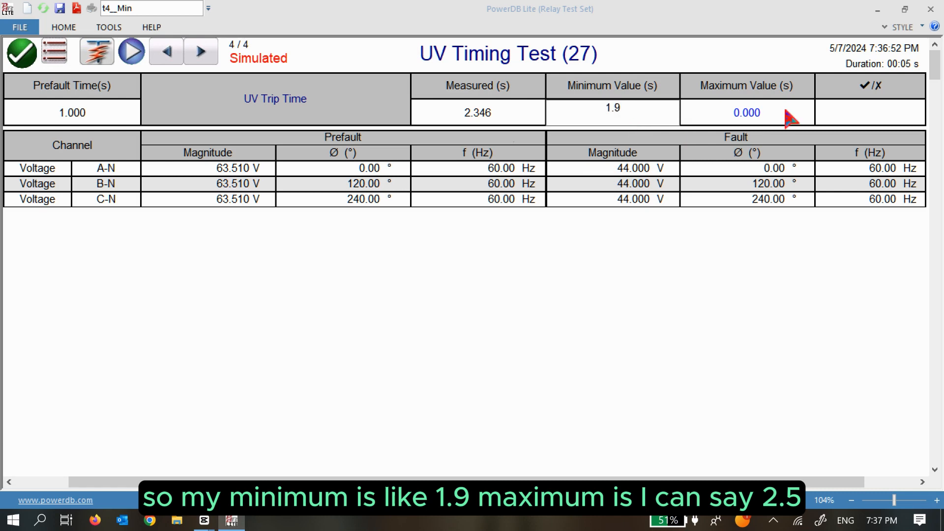
{"action": "left_click", "coordinate": [770, 116]}
{"action": "type", "text": "2.5"}
{"action": "key", "text": "Return"}
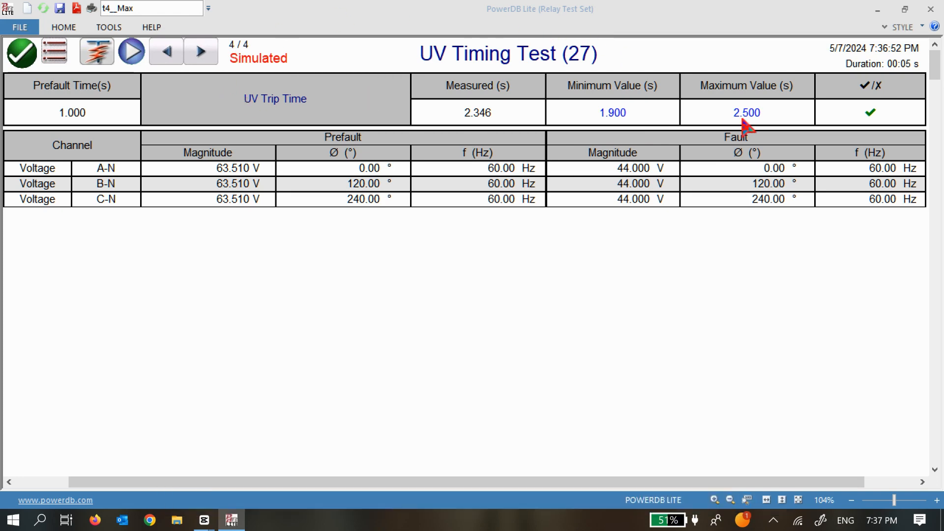
{"action": "left_click", "coordinate": [31, 60]}
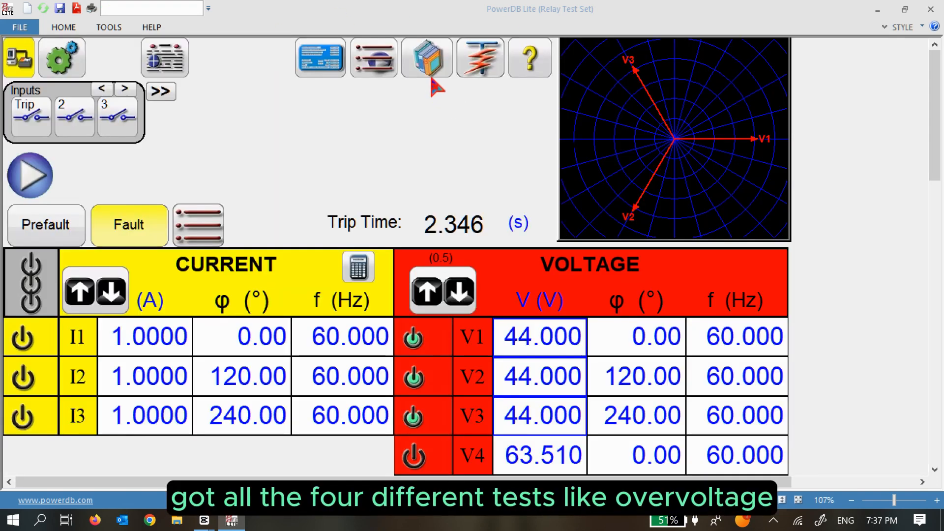
View the complete relay test report and scroll down to the nameplate and OV results.
{"action": "left_click", "coordinate": [485, 71]}
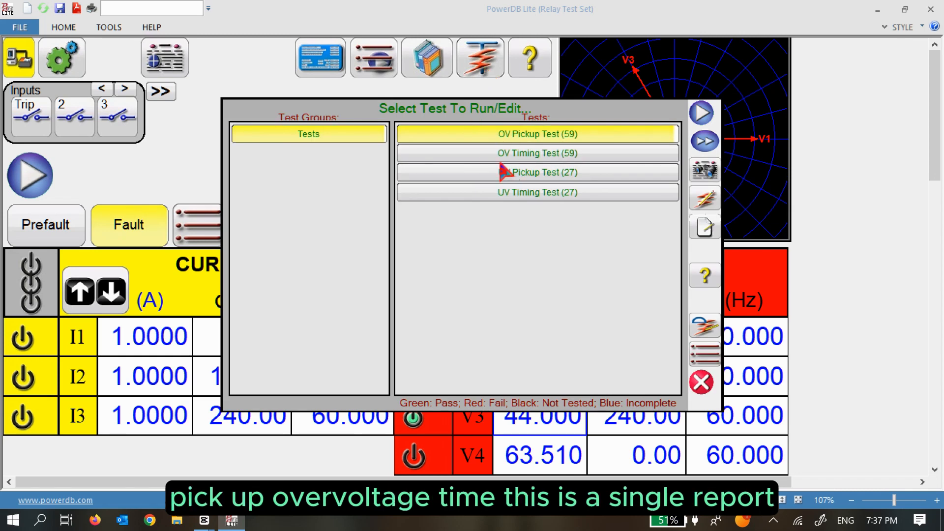
{"action": "left_click", "coordinate": [709, 385]}
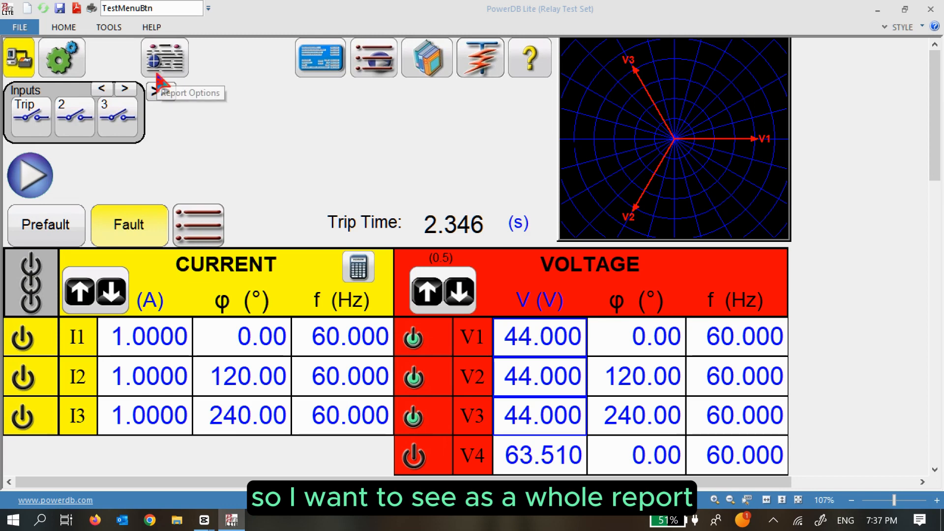
{"action": "left_click", "coordinate": [176, 61]}
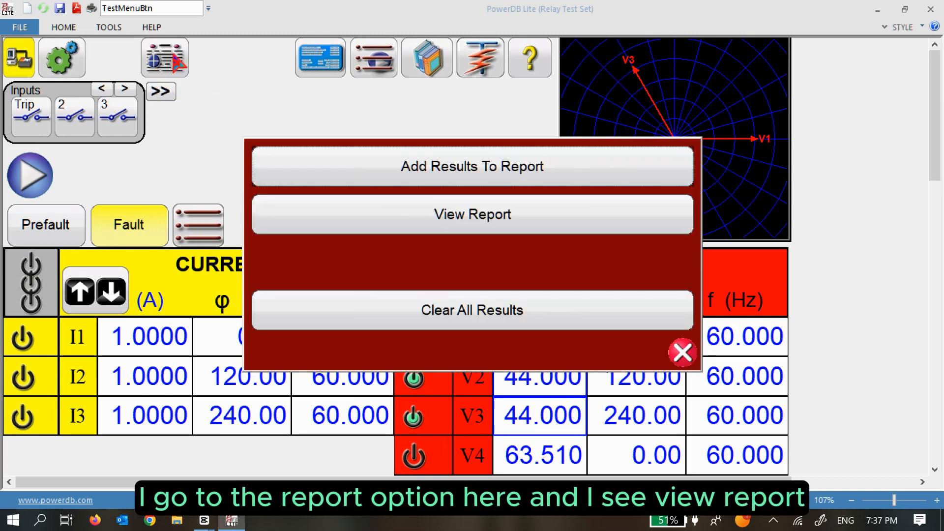
{"action": "left_click", "coordinate": [418, 229]}
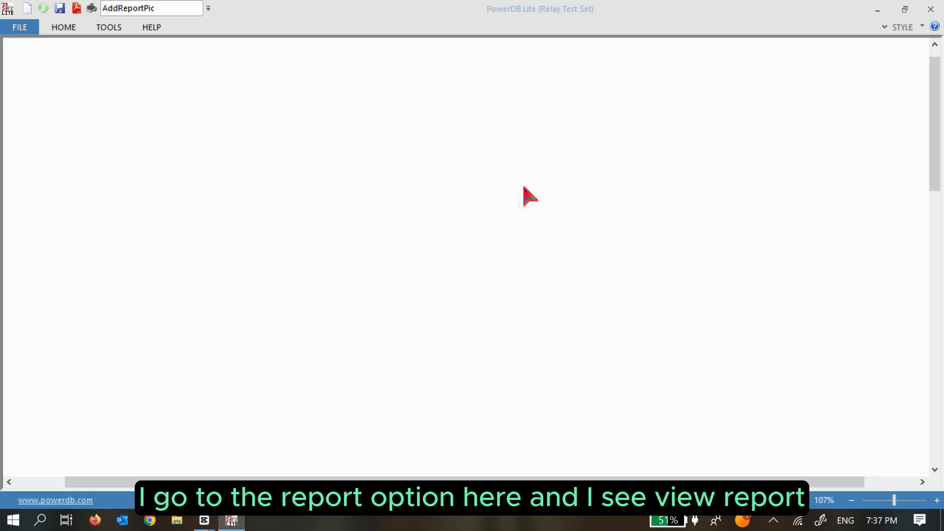
{"action": "scroll", "coordinate": [666, 122], "scroll_direction": "down", "scroll_amount": 1}
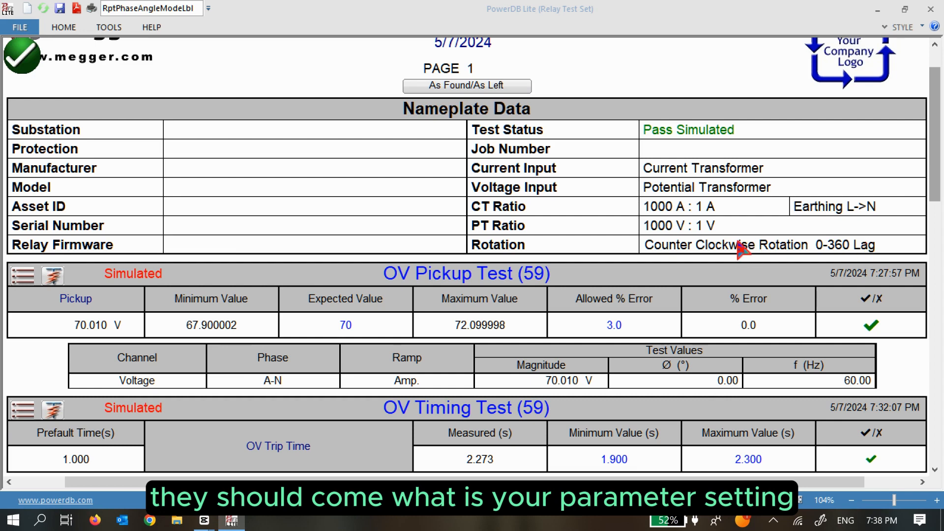
Enter 'Megger Dallas' as the substation and 'SEL' as the manufacturer.
{"action": "left_click", "coordinate": [260, 130]}
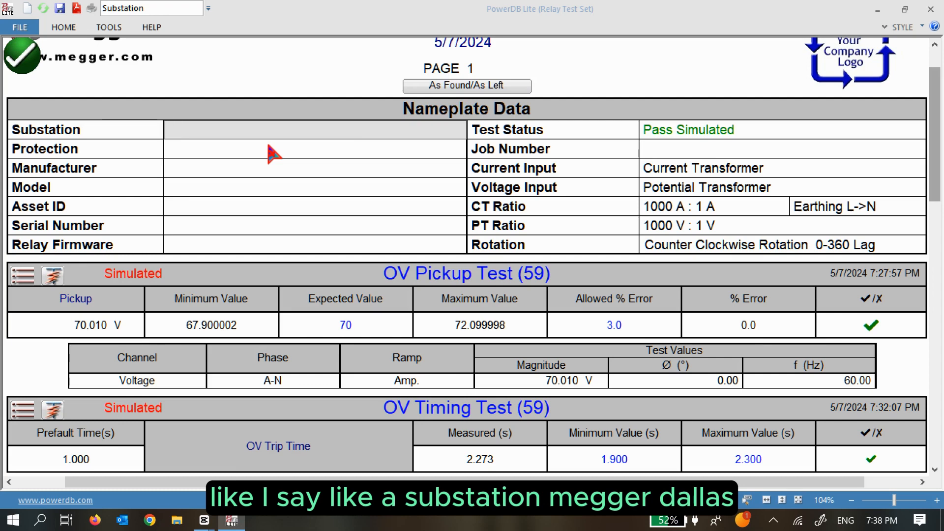
{"action": "type", "text": "Megger Da"}
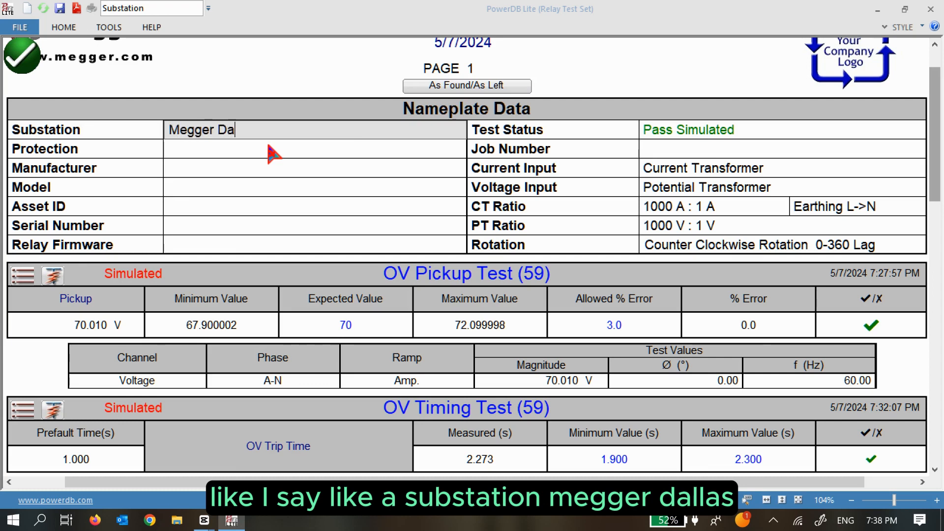
{"action": "type", "text": "llas"}
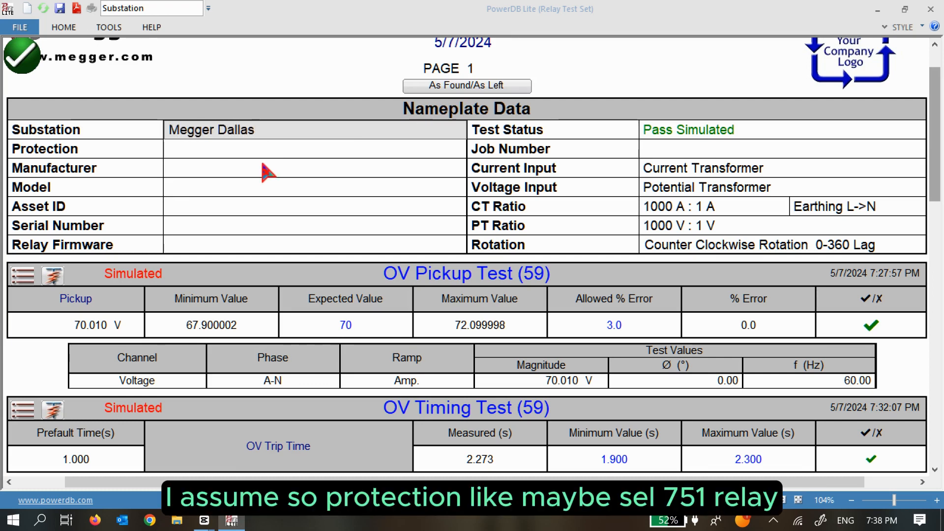
{"action": "left_click", "coordinate": [256, 149]}
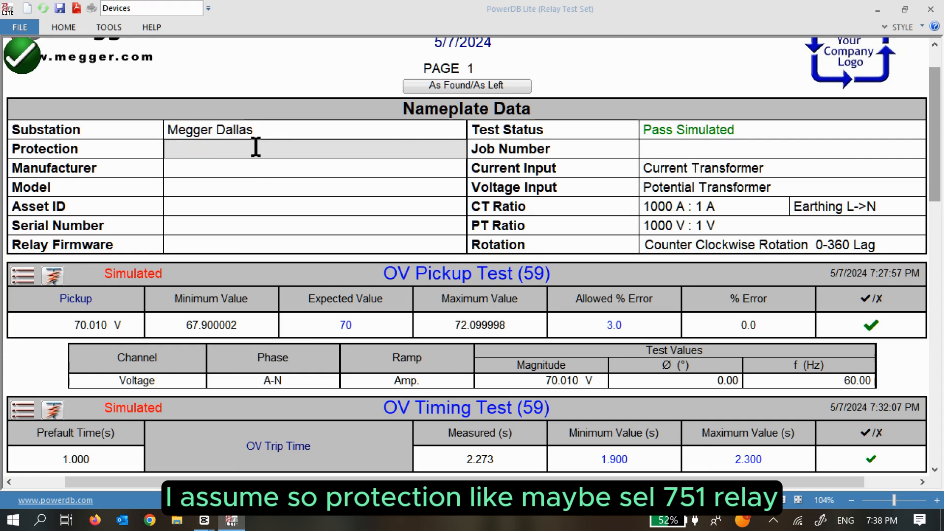
{"action": "type", "text": "SEL-751"}
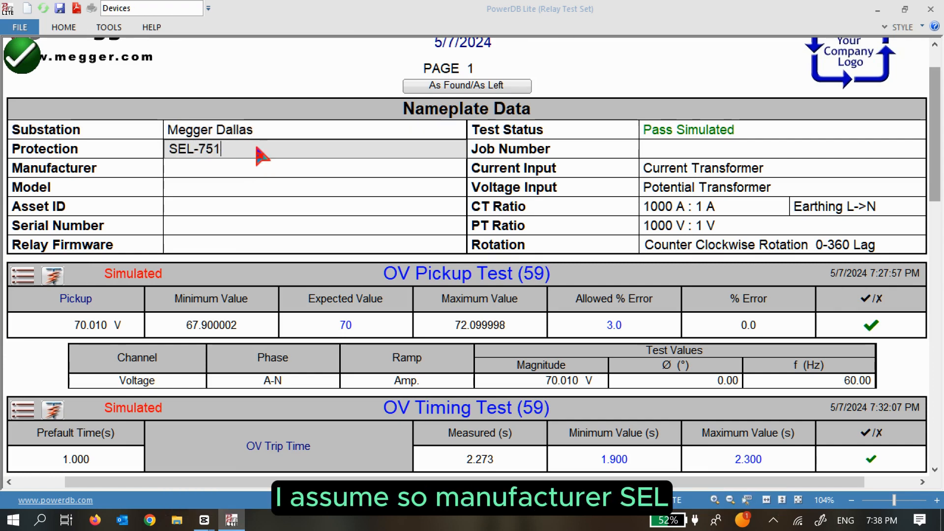
{"action": "left_click", "coordinate": [218, 170]}
{"action": "type", "text": "SEL"}
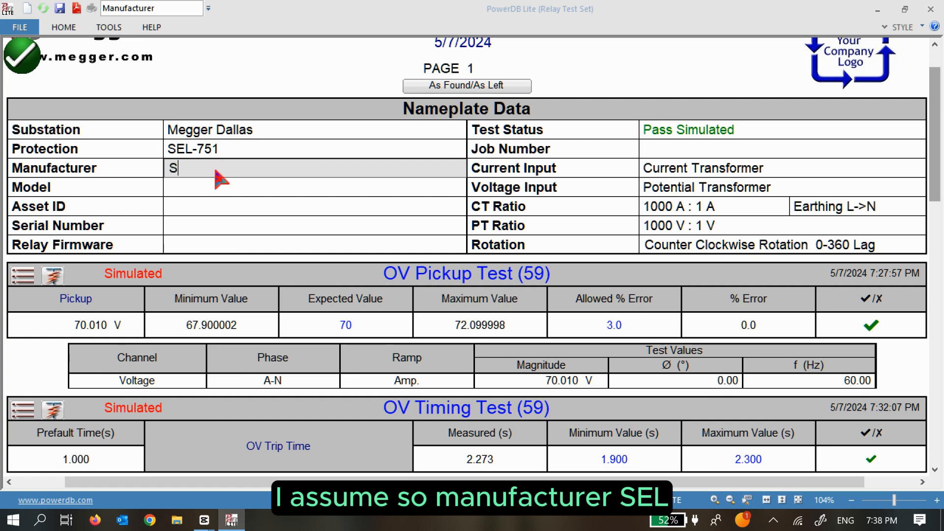
{"action": "left_click", "coordinate": [215, 189]}
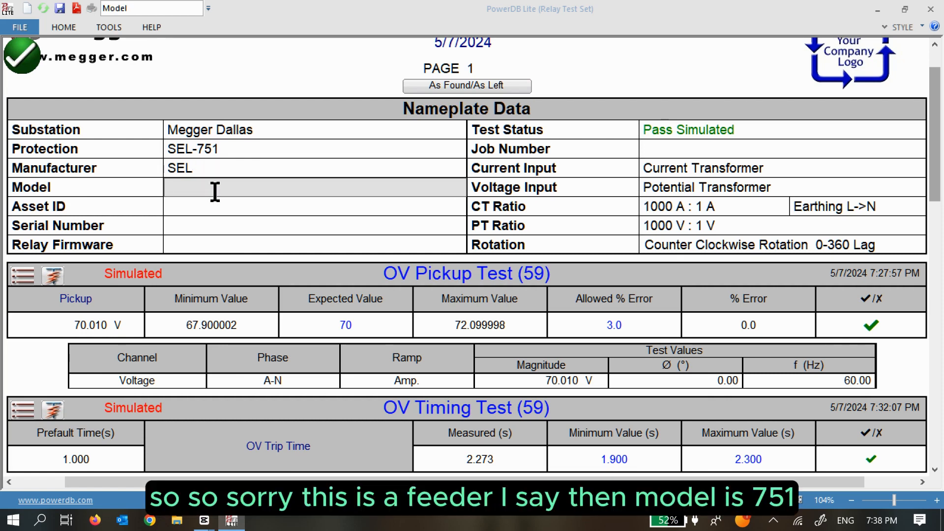
Correct the protection entry to 'Feeder' and enter 'SEL-751' as the model.
{"action": "left_click", "coordinate": [219, 151]}
{"action": "type", "text": "F"}
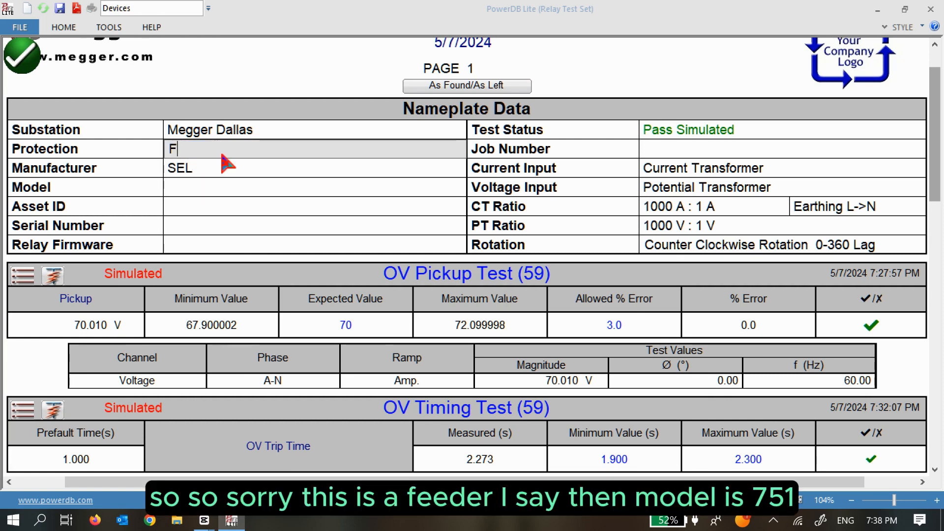
{"action": "type", "text": "eede"}
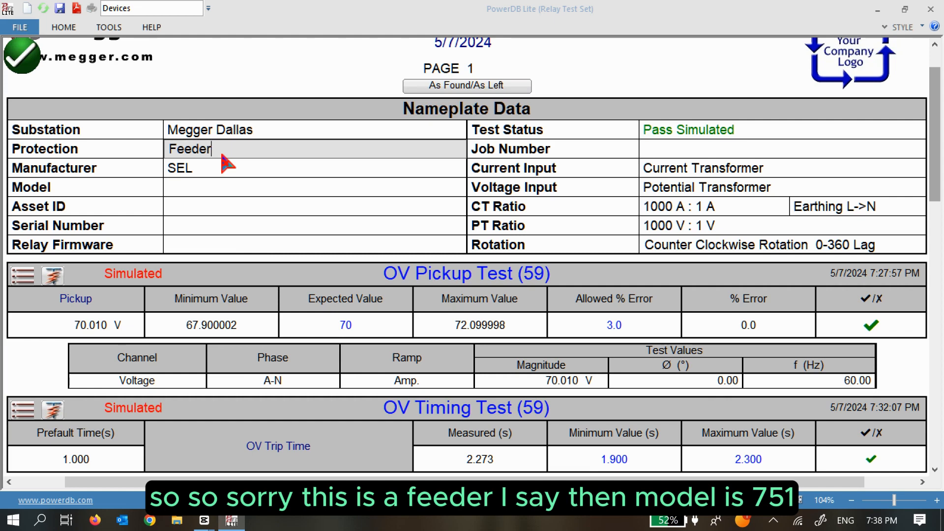
{"action": "left_click", "coordinate": [219, 193]}
{"action": "type", "text": "SEL-751"}
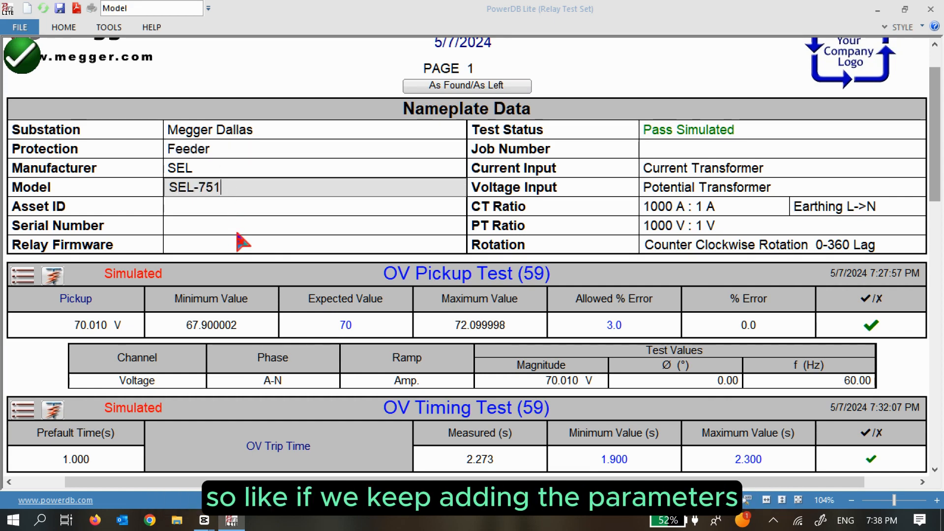
{"action": "scroll", "coordinate": [617, 214], "scroll_direction": "down", "scroll_amount": 3}
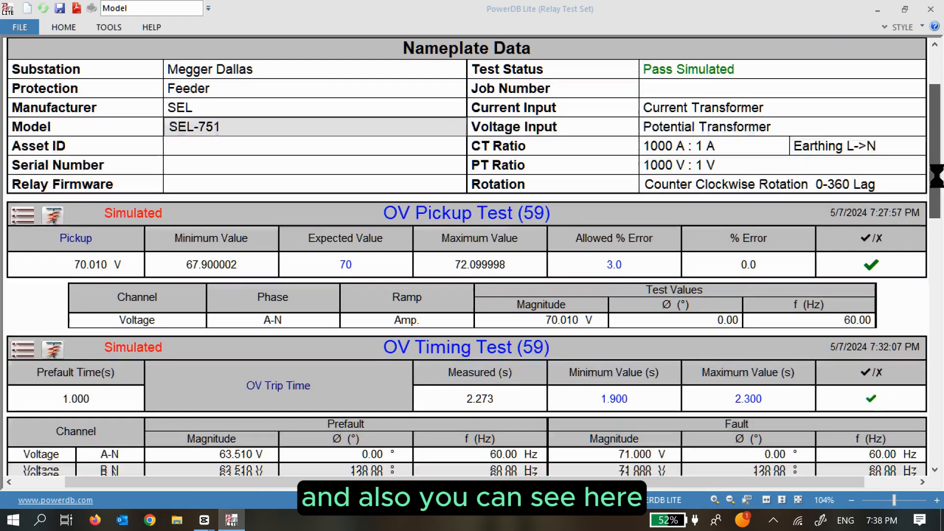
Scroll to the UV Timing Test results, then close the report and go Home.
{"action": "left_click_drag", "start_coordinate": [937, 164], "coordinate": [937, 140]}
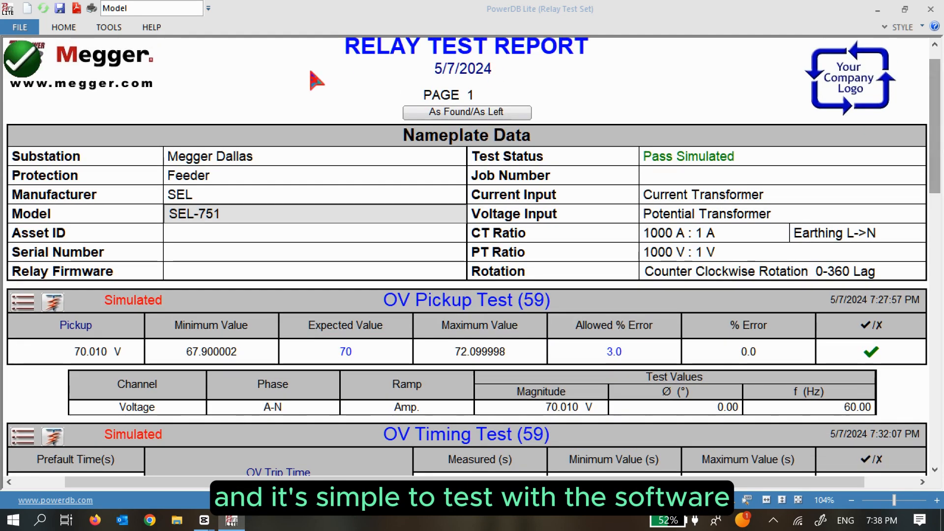
{"action": "left_click", "coordinate": [31, 61]}
{"action": "left_click", "coordinate": [351, 47]}
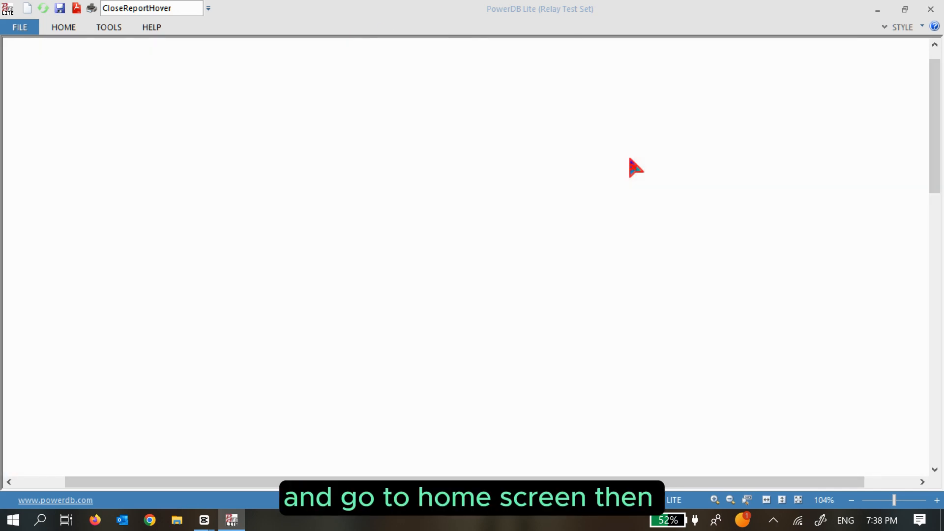